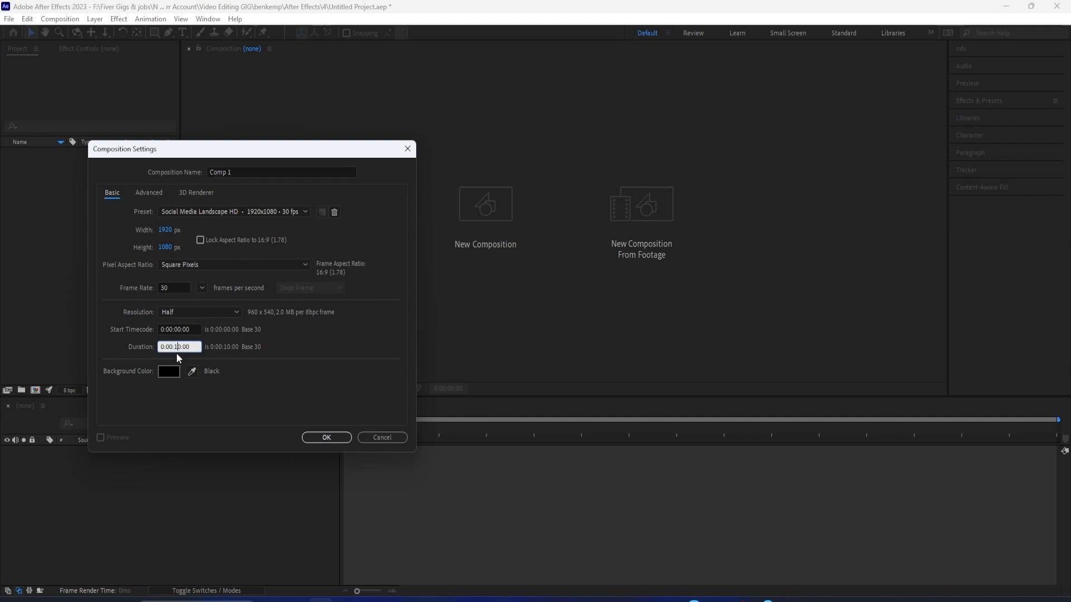
Step: Create the 30-second 1920x1080 composition at 30 fps and add a text layer reading "1"
click(304, 438)
click(94, 19)
mouse_move(136, 37)
click(304, 34)
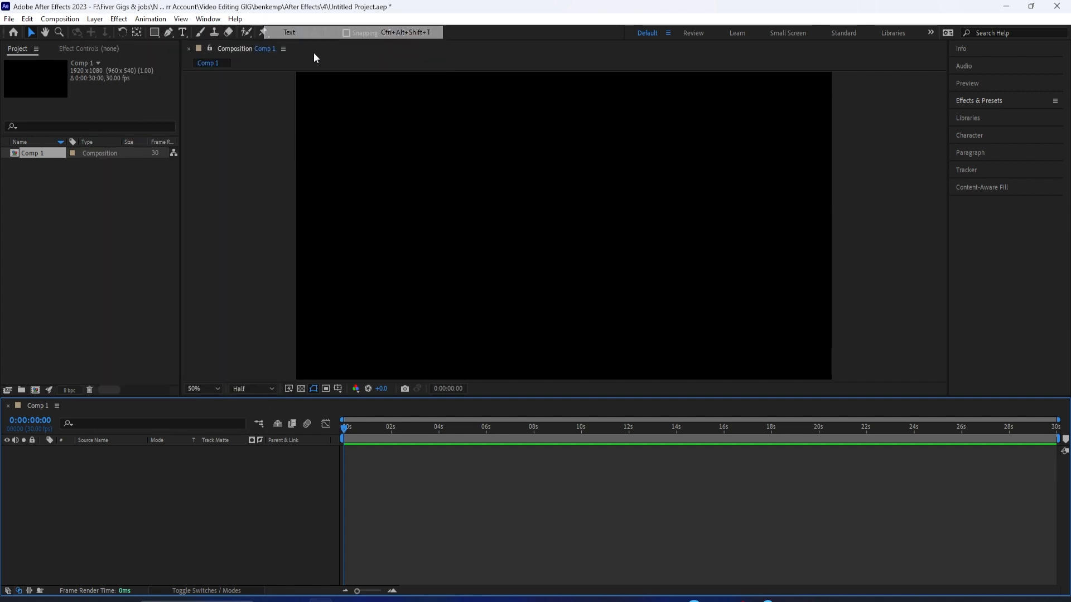
text(1)
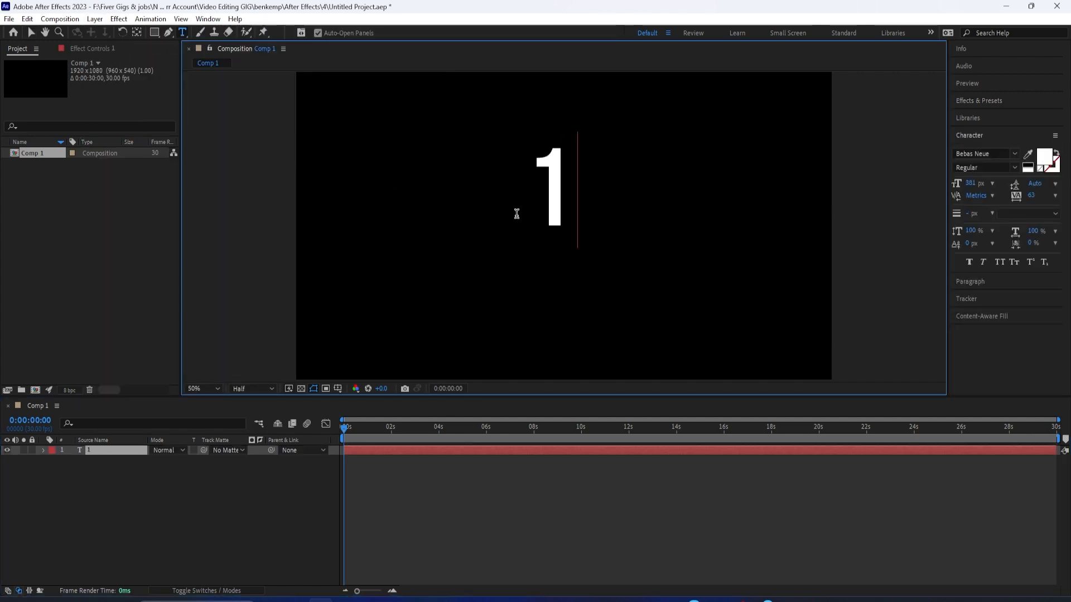
Step: Change the font of the "1" text to DS-Digital Bold
key(ctrl+a)
click(978, 160)
text(ds)
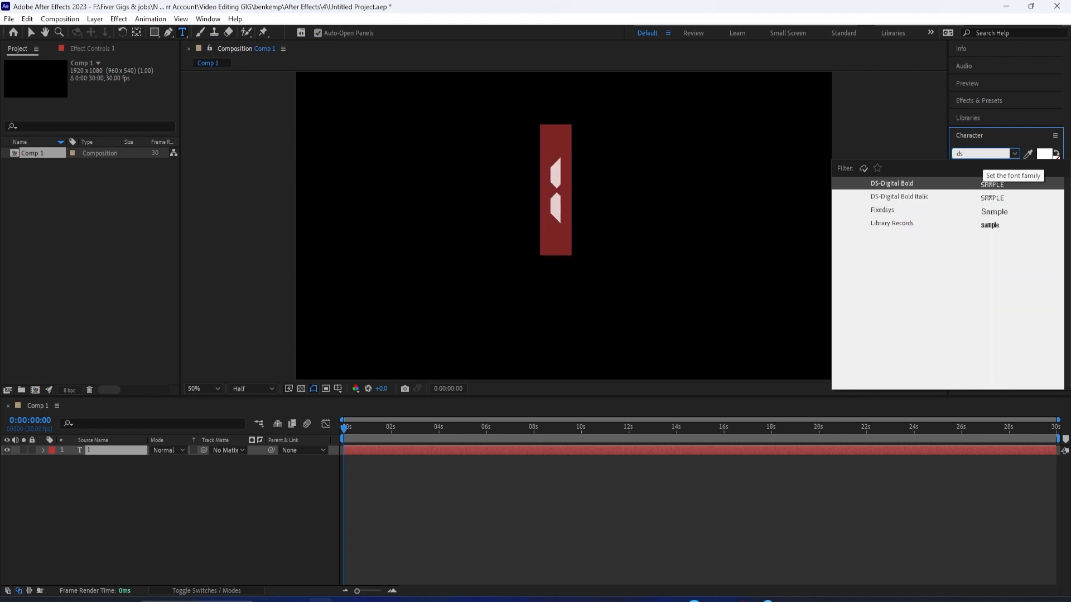
click(585, 196)
key(ctrl+a)
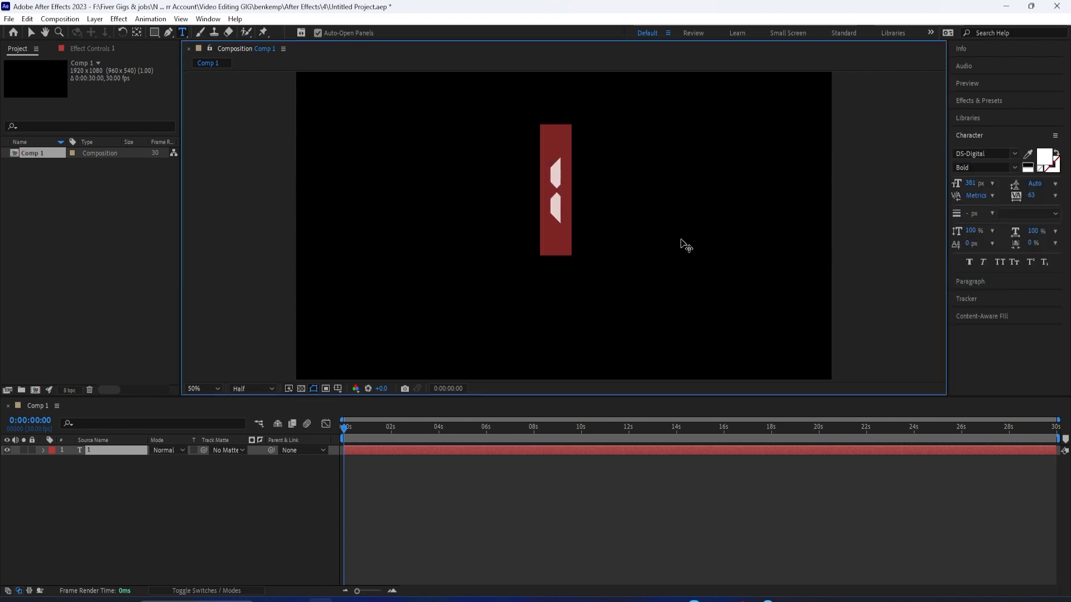
Step: Apply the Slider Control effect from Expression Controls to the text layer
click(991, 101)
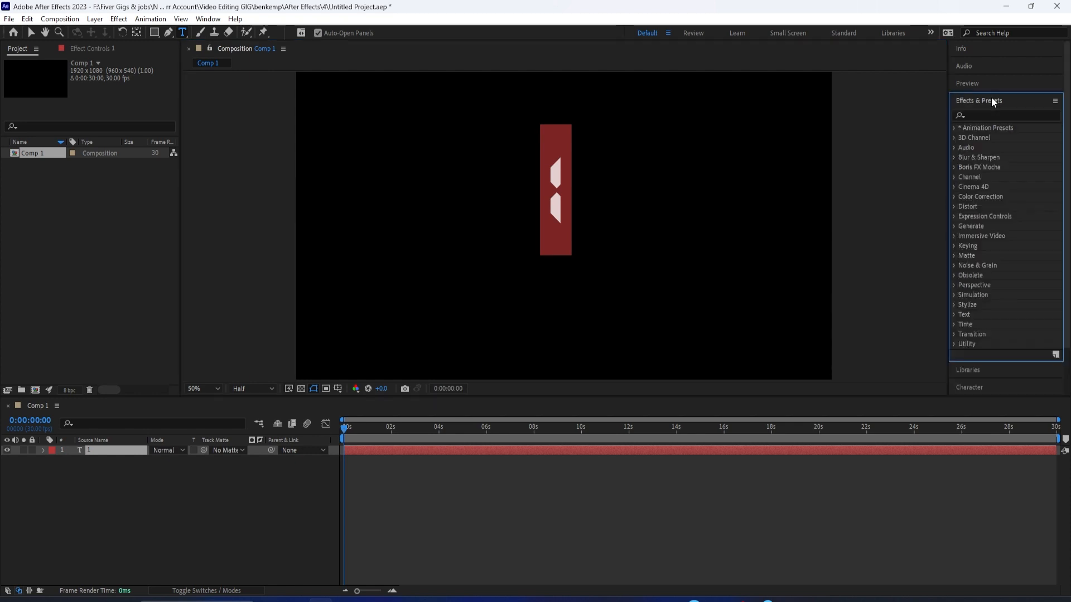
click(979, 115)
click(953, 217)
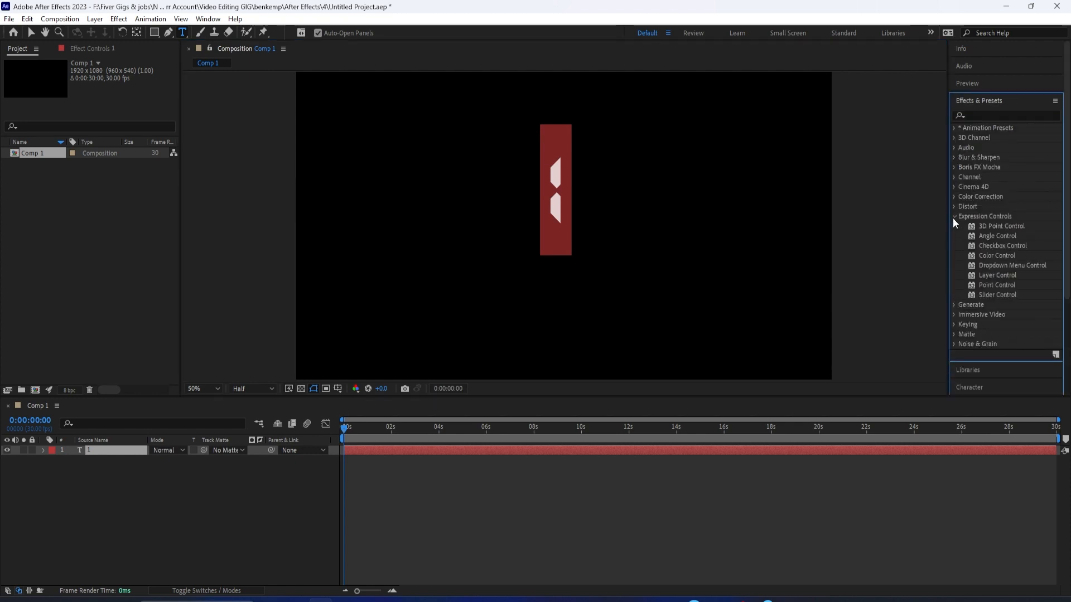
drag(987, 295, 130, 454)
key(v)
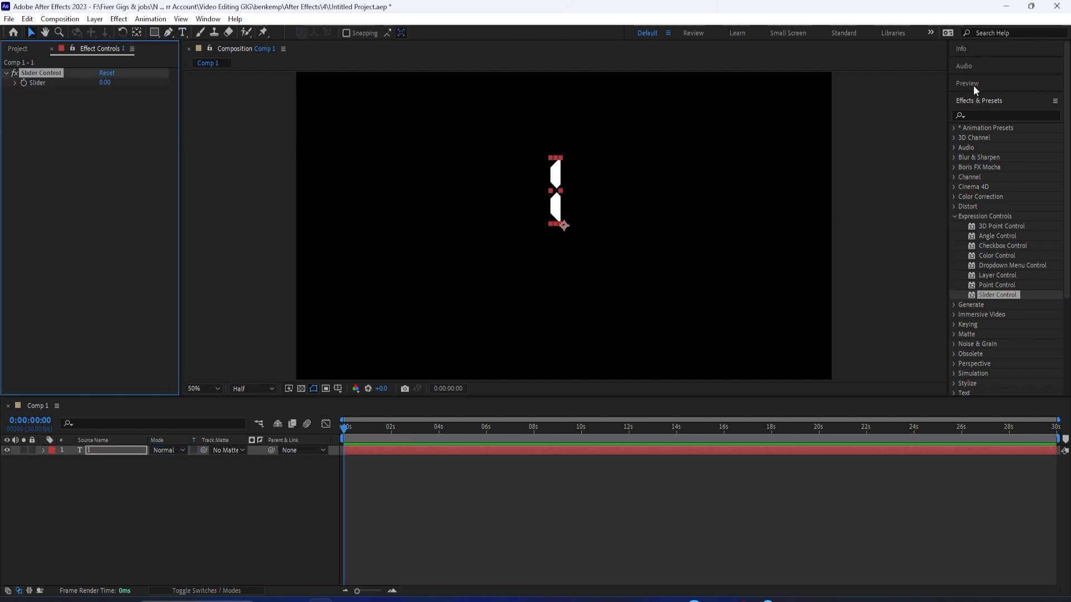
Step: Reveal the text layer's Text and Effects properties and enable an expression on Source Text
click(42, 450)
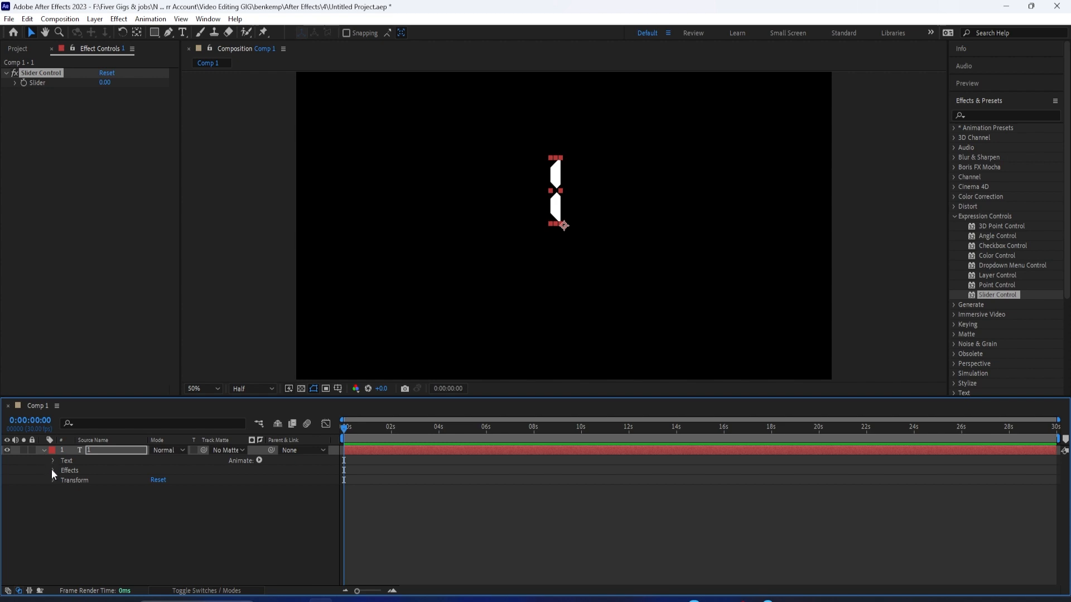
click(52, 470)
click(52, 466)
click(52, 463)
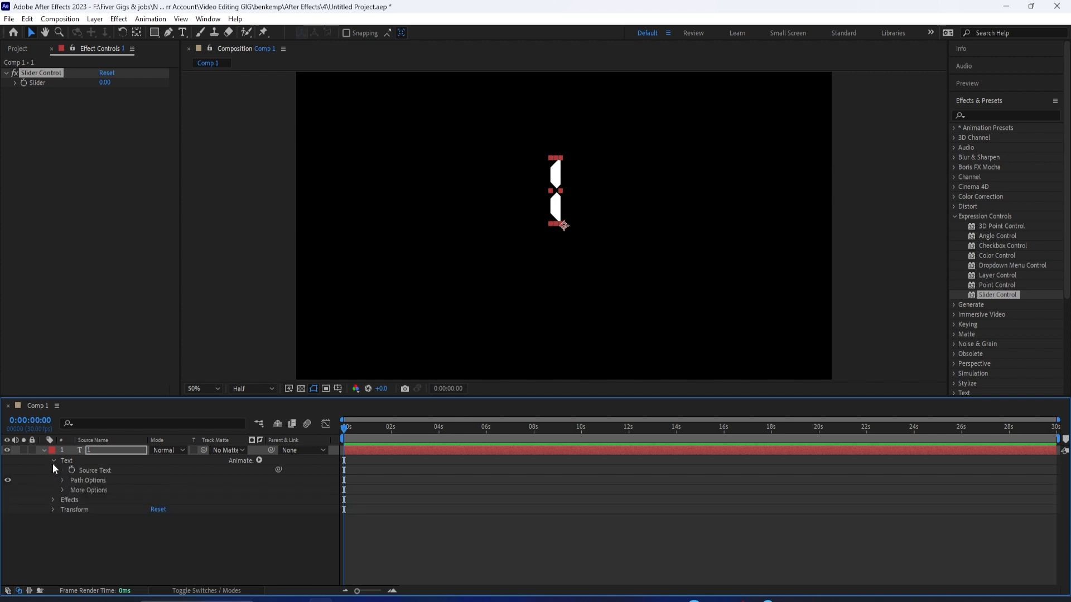
click(53, 500)
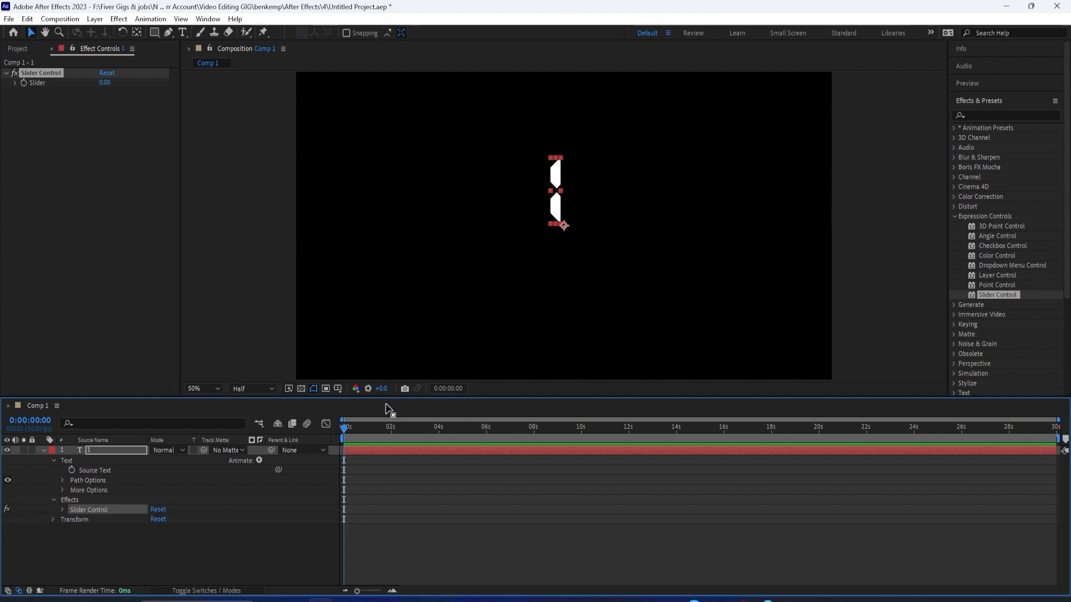
click(259, 461)
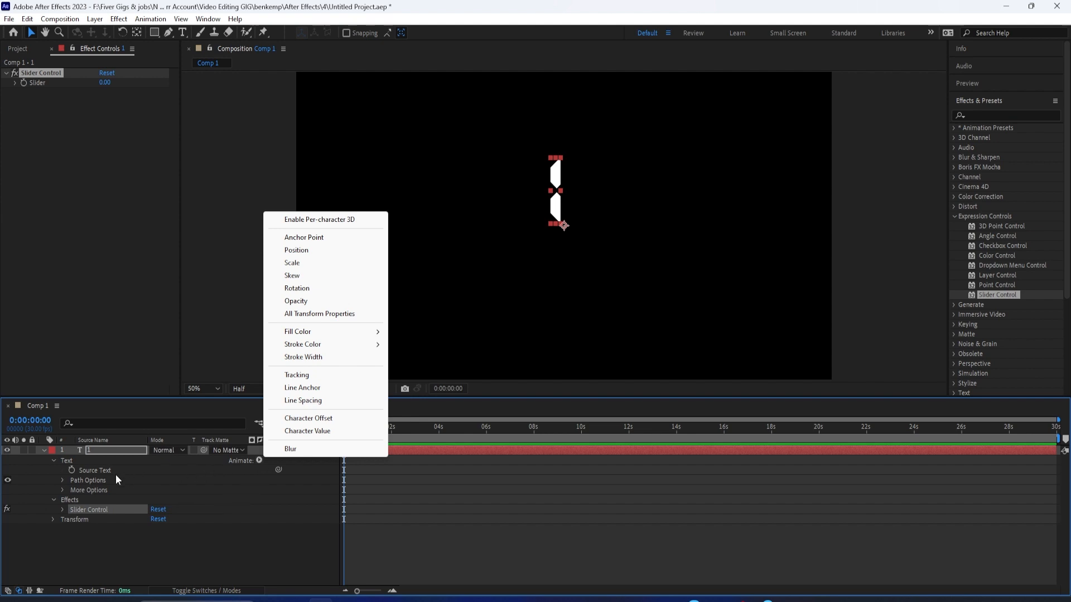
click(100, 471)
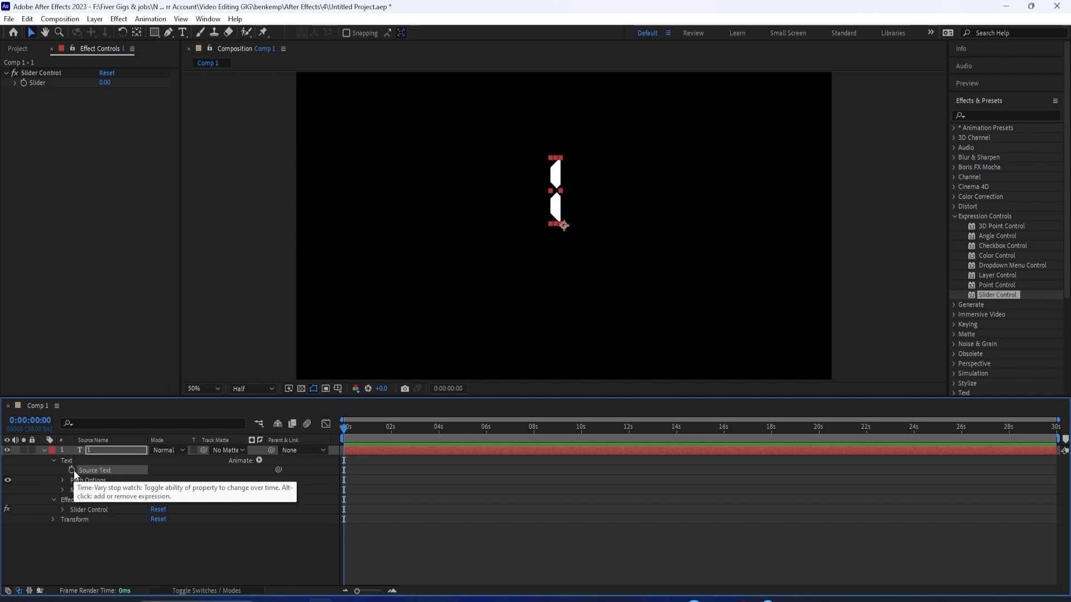
alt+click(73, 471)
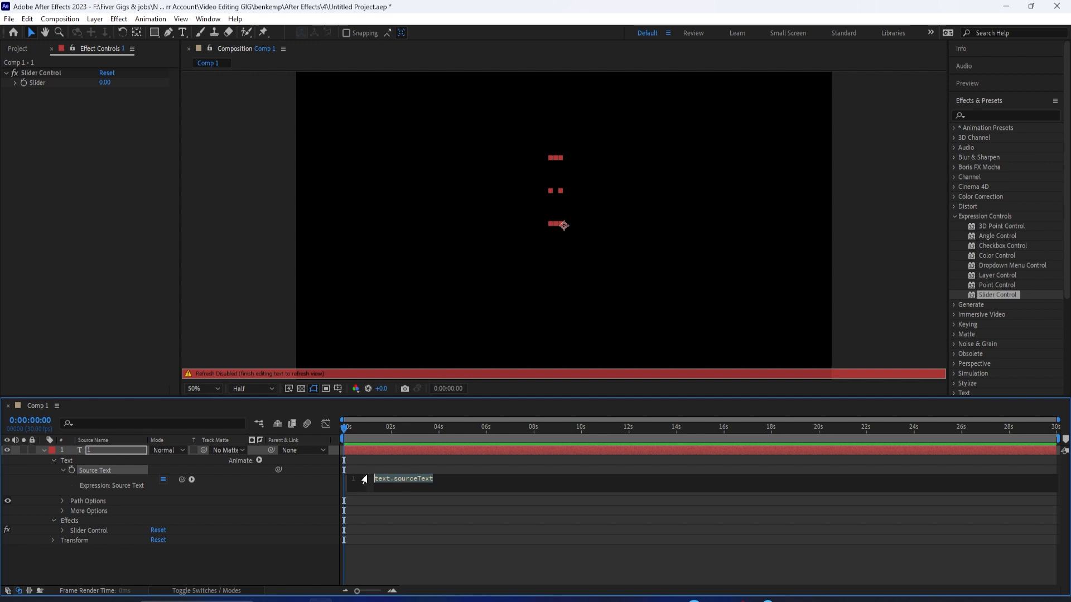
Step: Link the Source Text expression to the Slider property of the layer's Slider Control
click(981, 100)
click(970, 135)
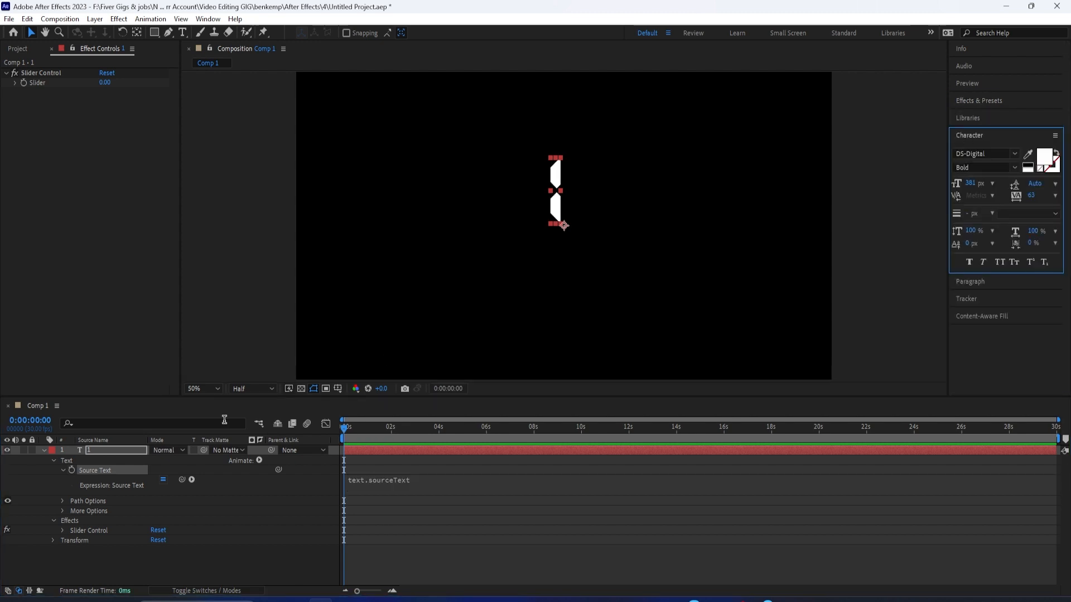
click(79, 473)
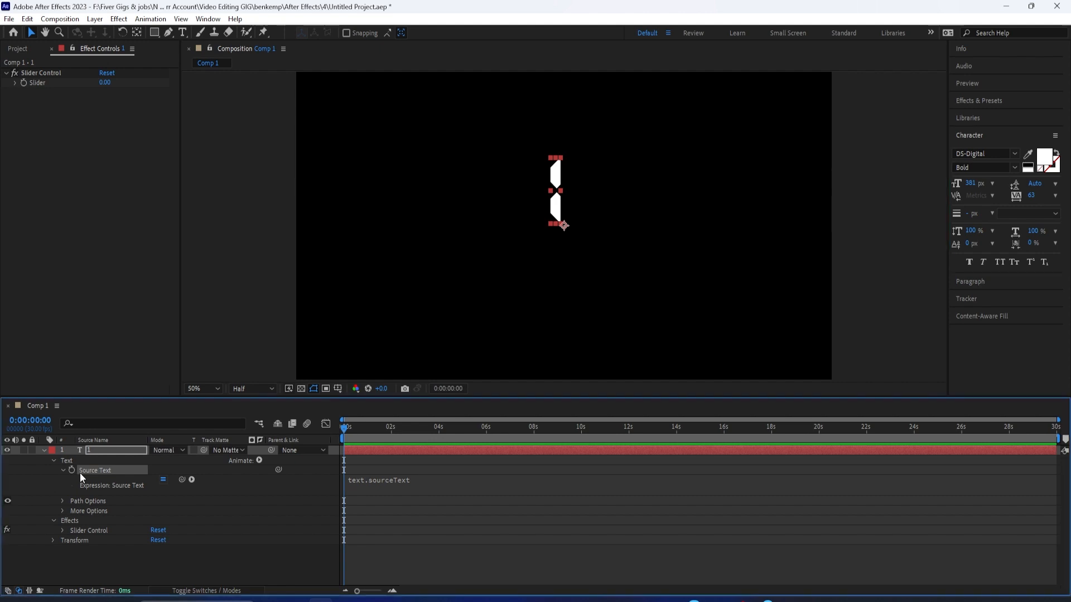
click(112, 494)
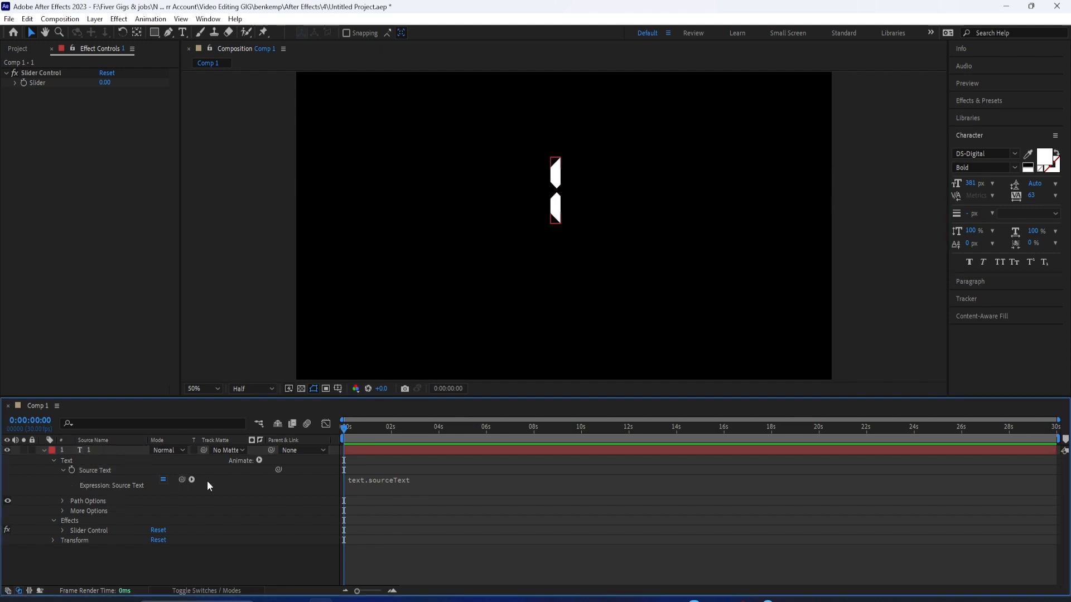
click(91, 471)
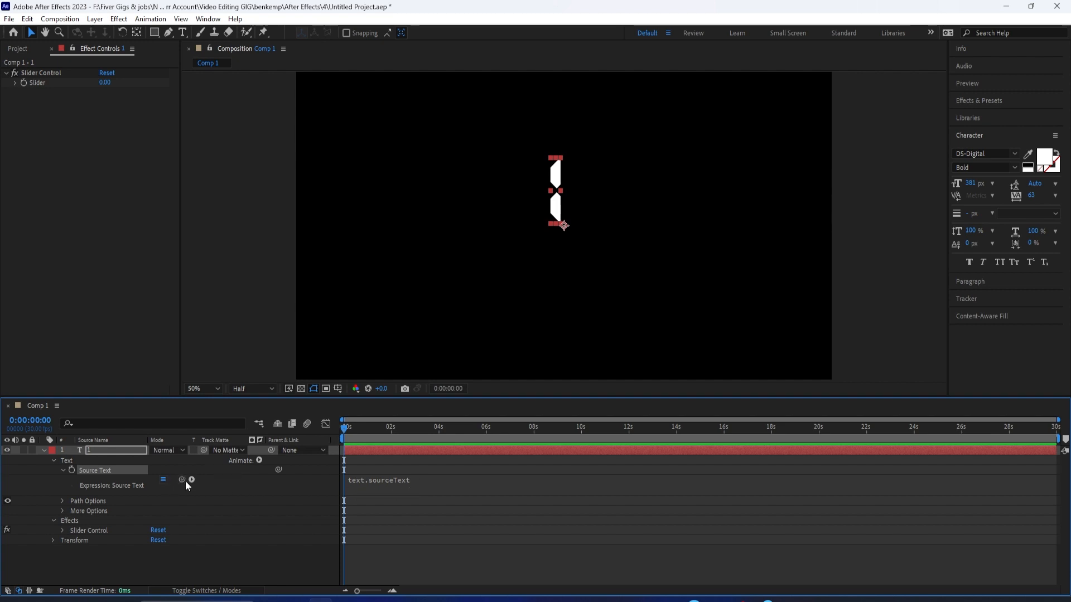
click(63, 531)
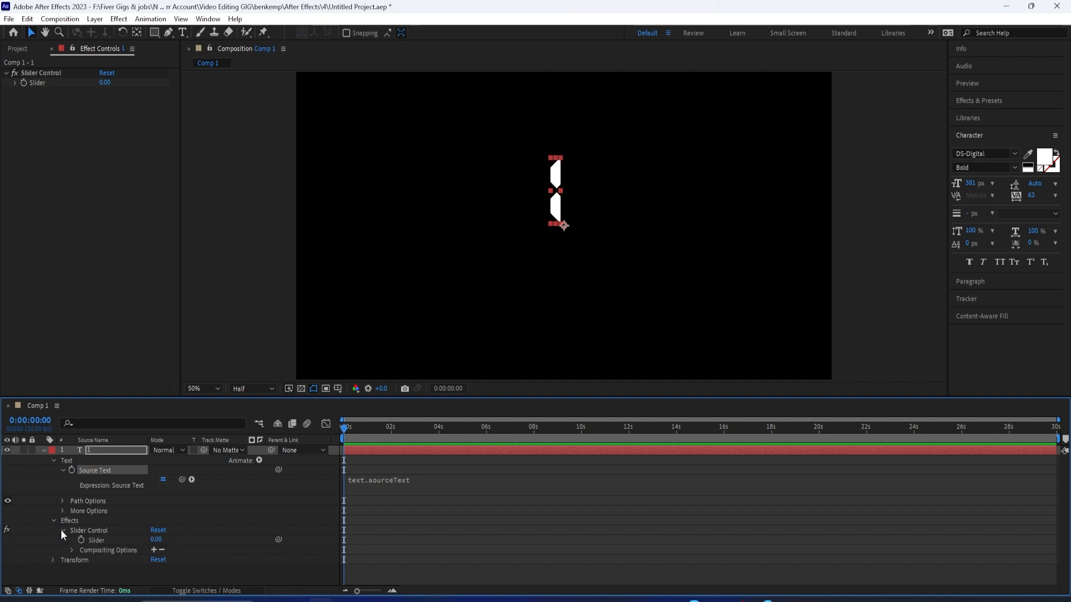
drag(185, 481, 99, 542)
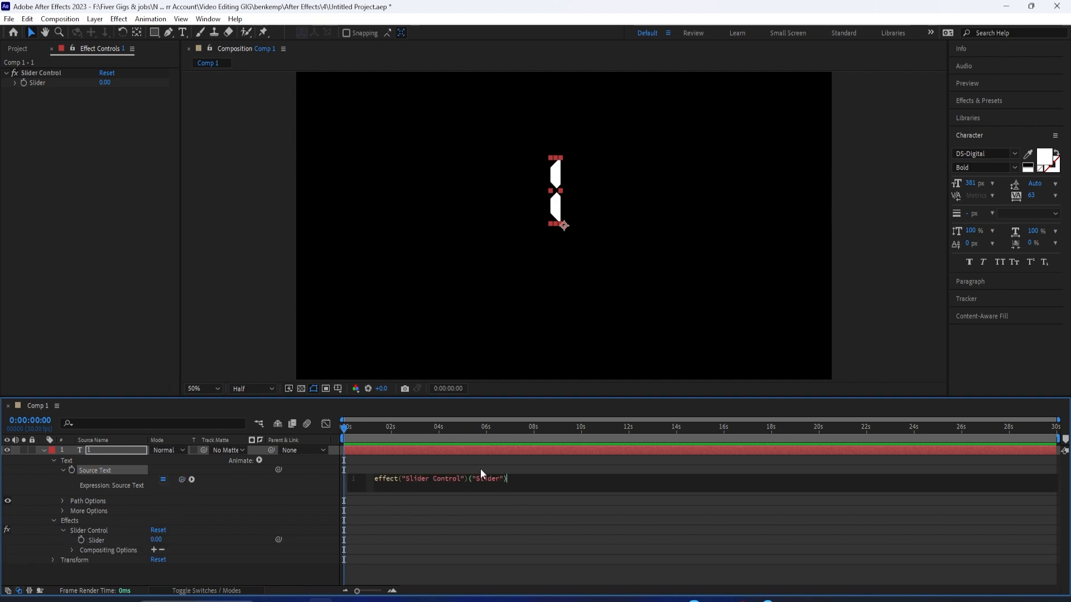
Step: Set the number text's font size to 280 px, leaving the linked expression as it is
drag(970, 186, 928, 197)
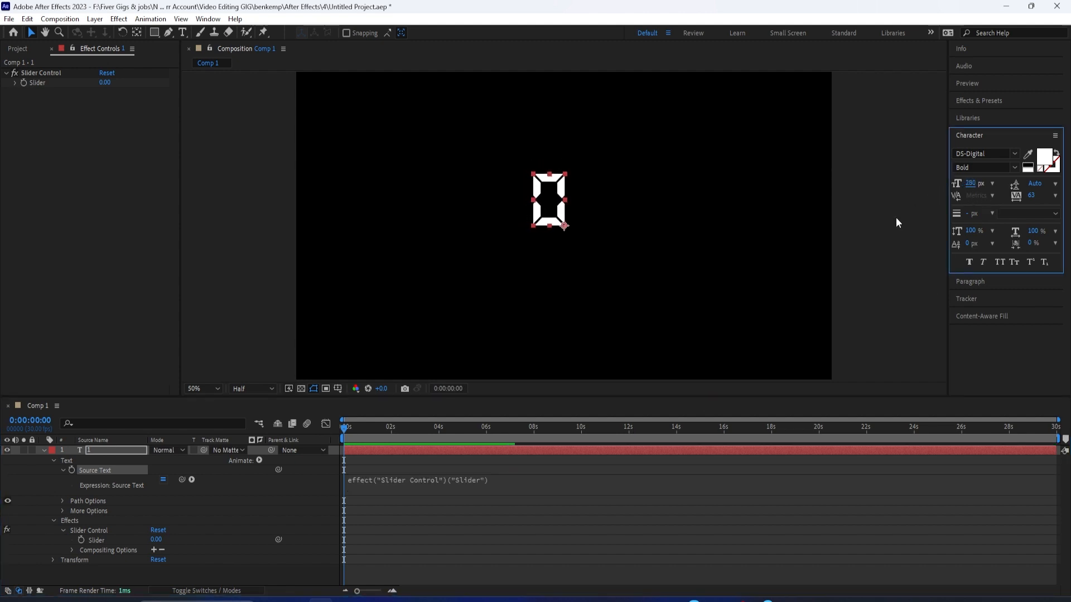
click(482, 478)
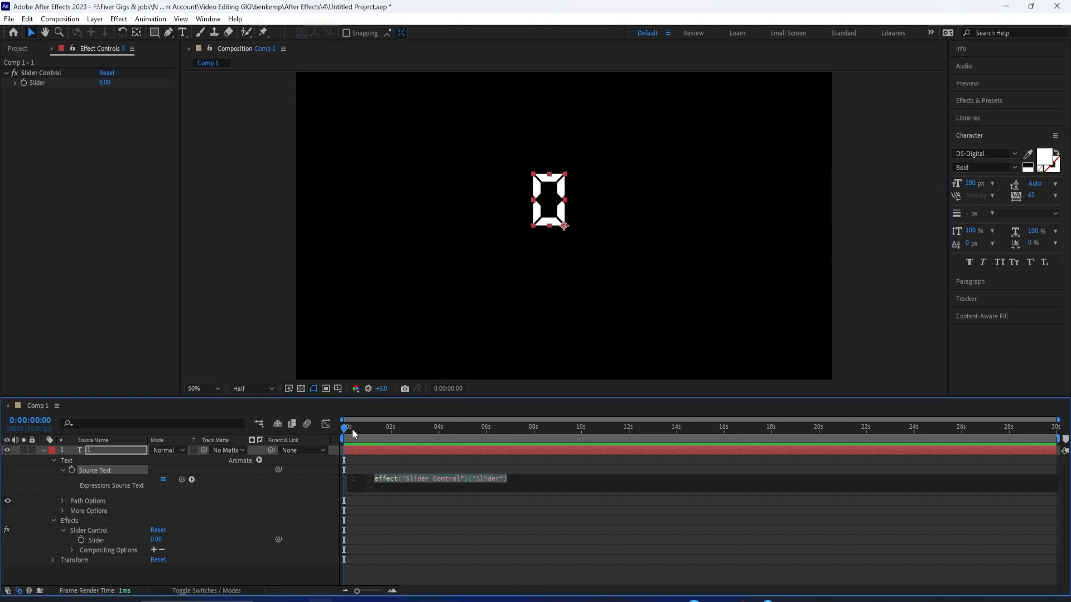
drag(349, 431, 315, 445)
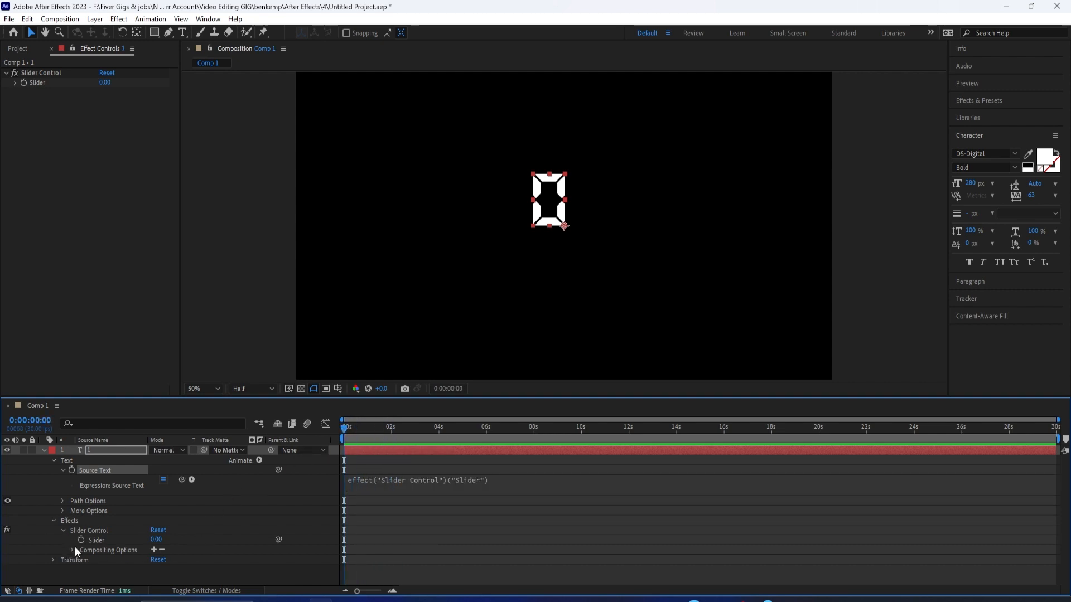
Step: Test the link by setting the Slider to 12, and undo that value change
drag(155, 540, 173, 552)
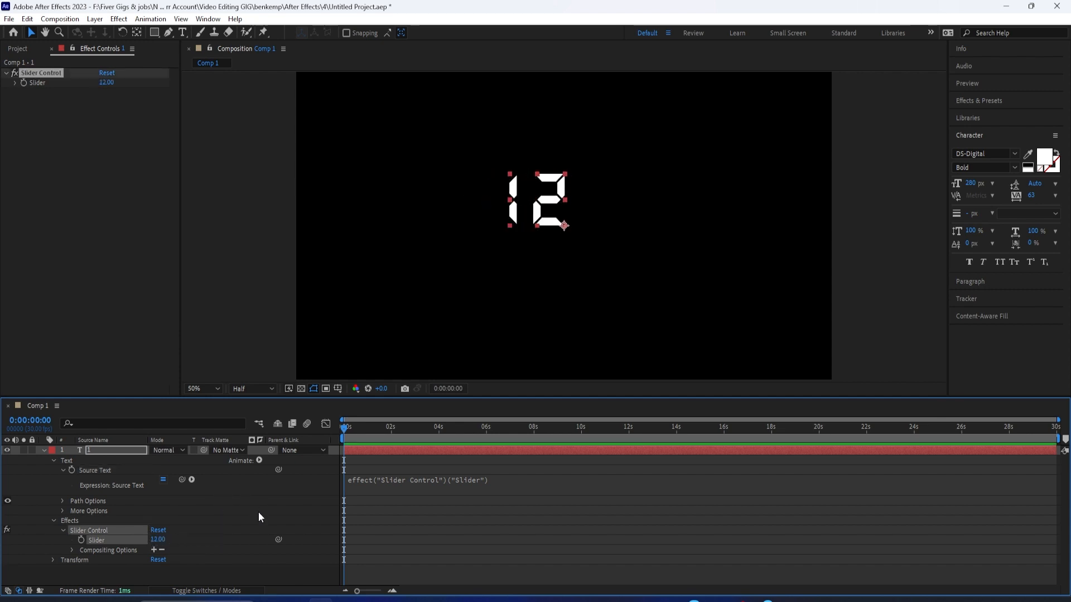
key(ctrl+z)
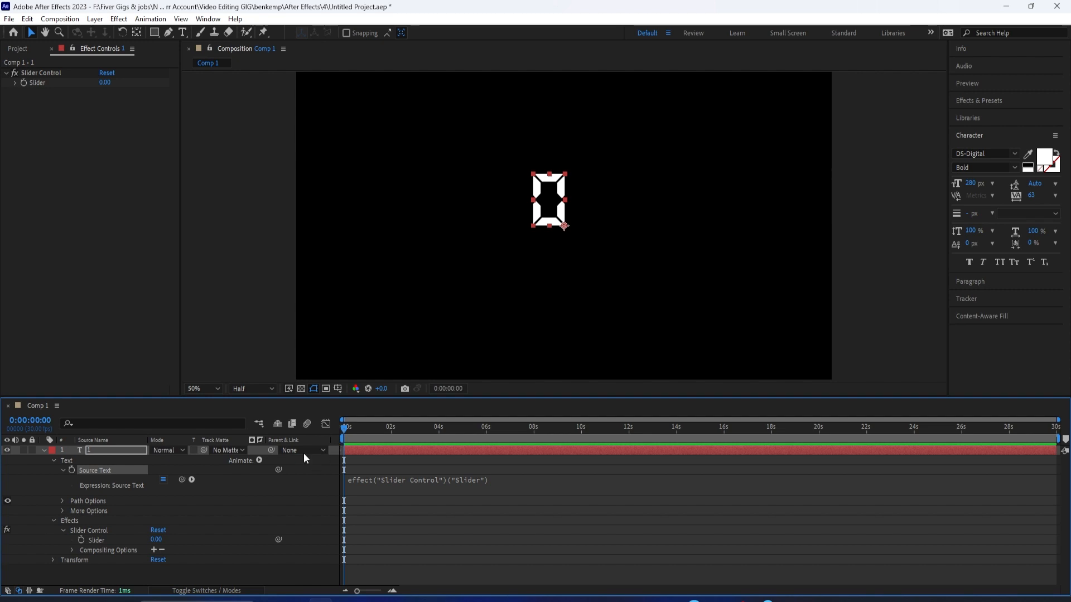
Step: Keyframe the Slider at 0 on 0:00:00:00 and at 100 on 0:00:05:07
click(153, 536)
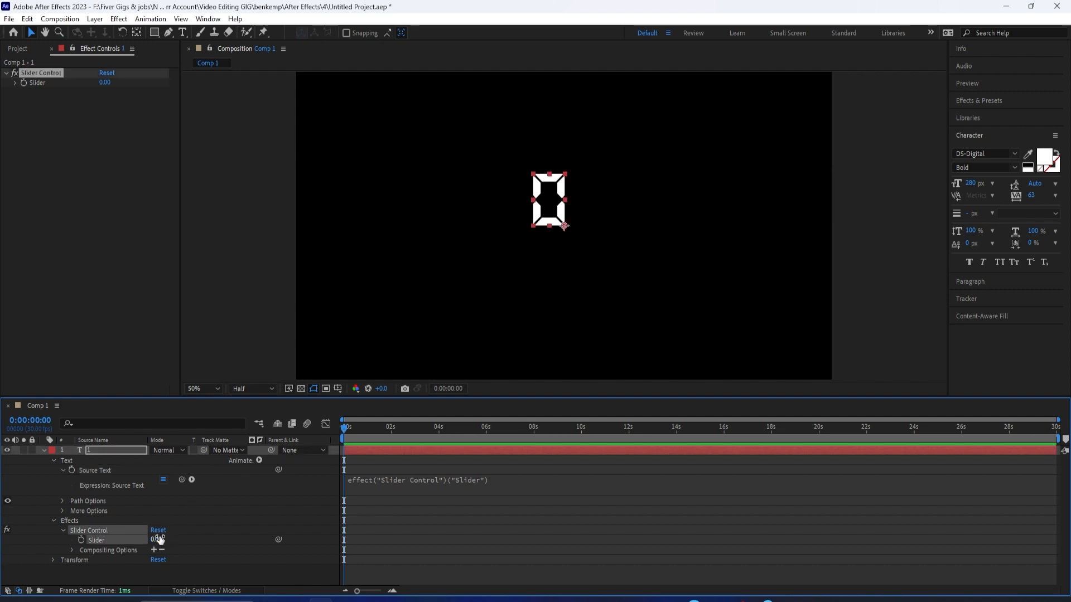
click(82, 541)
drag(347, 430, 470, 450)
drag(156, 541, 210, 541)
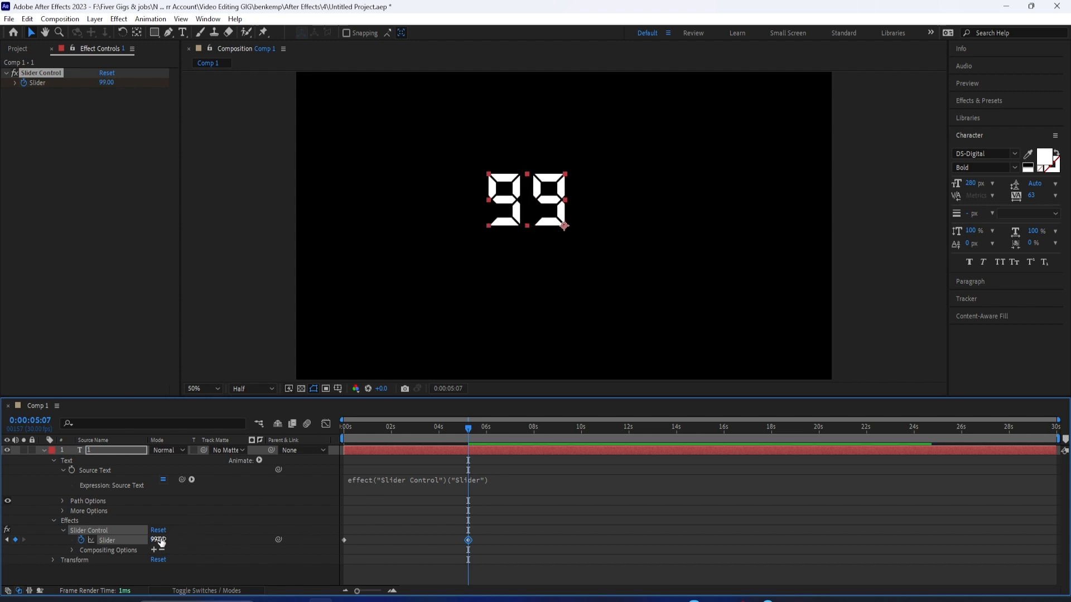
click(158, 540)
text(100)
key(Return)
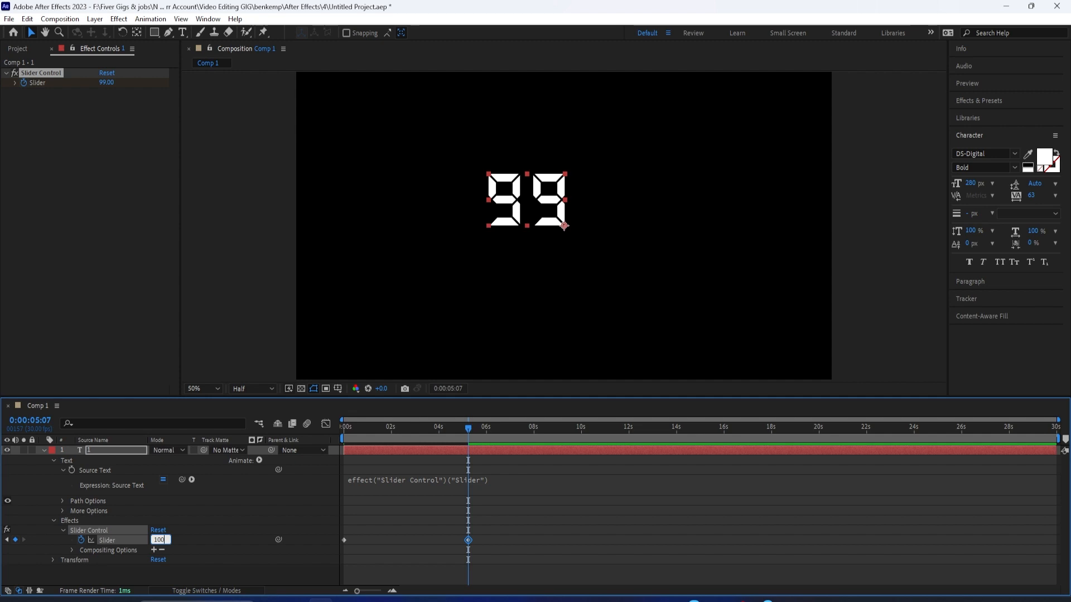
Step: Play the counter animation from the start and move the number text rightward across the composition frame
drag(464, 434, 254, 447)
key(space)
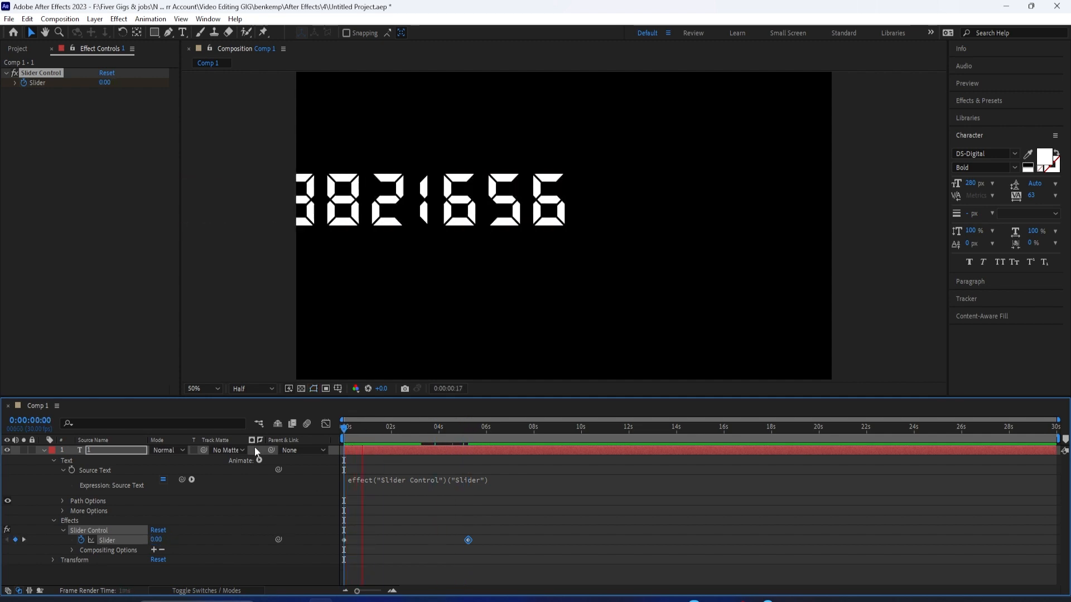
key(space)
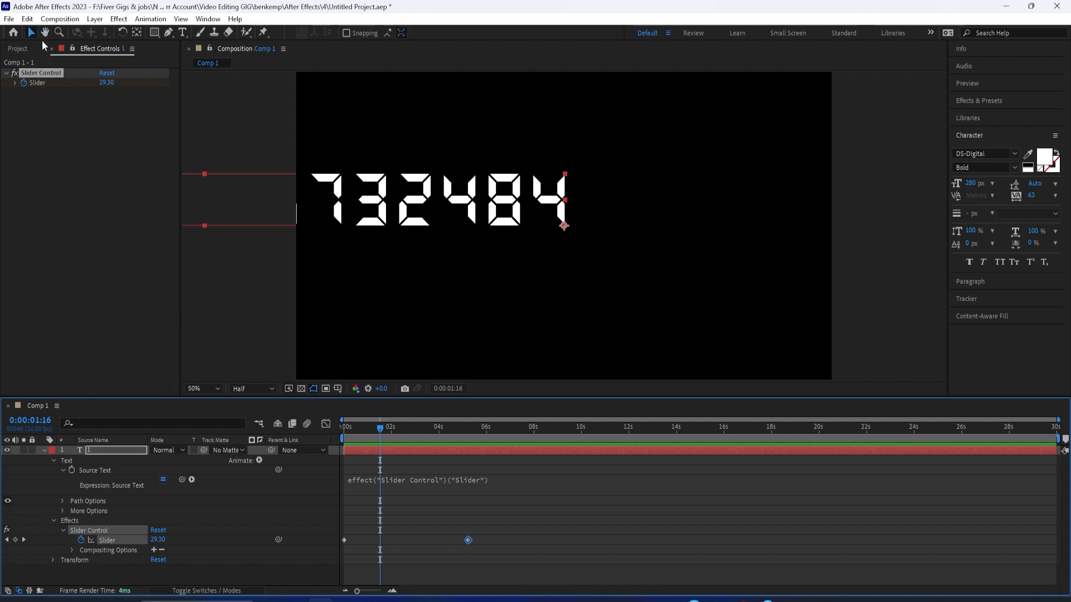
drag(372, 206, 744, 238)
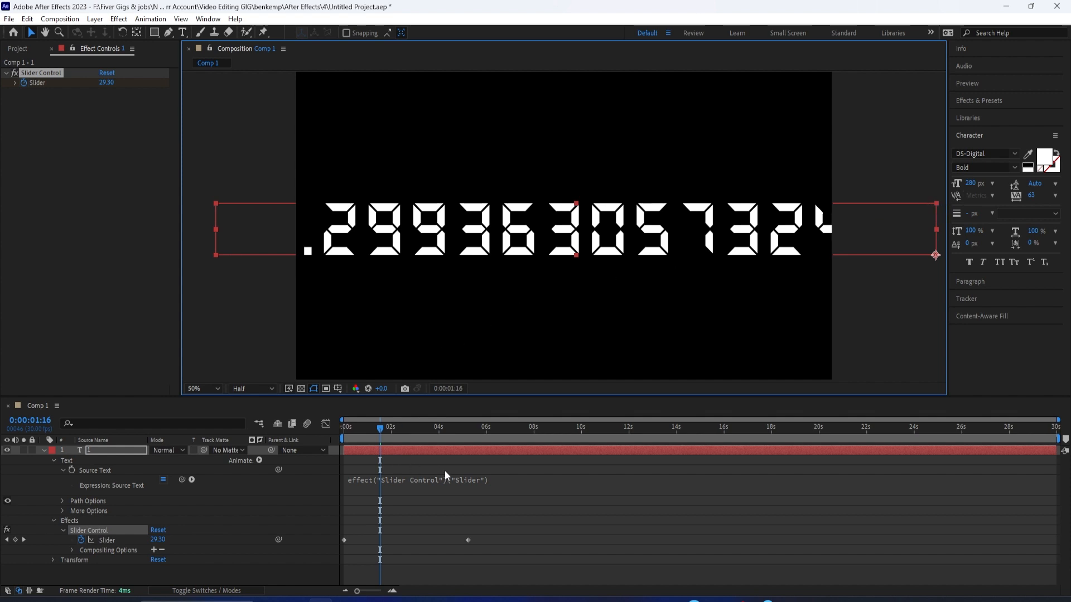
Step: Append .value.toFixed(1) to the number layer's Source Text expression
click(466, 483)
click(514, 478)
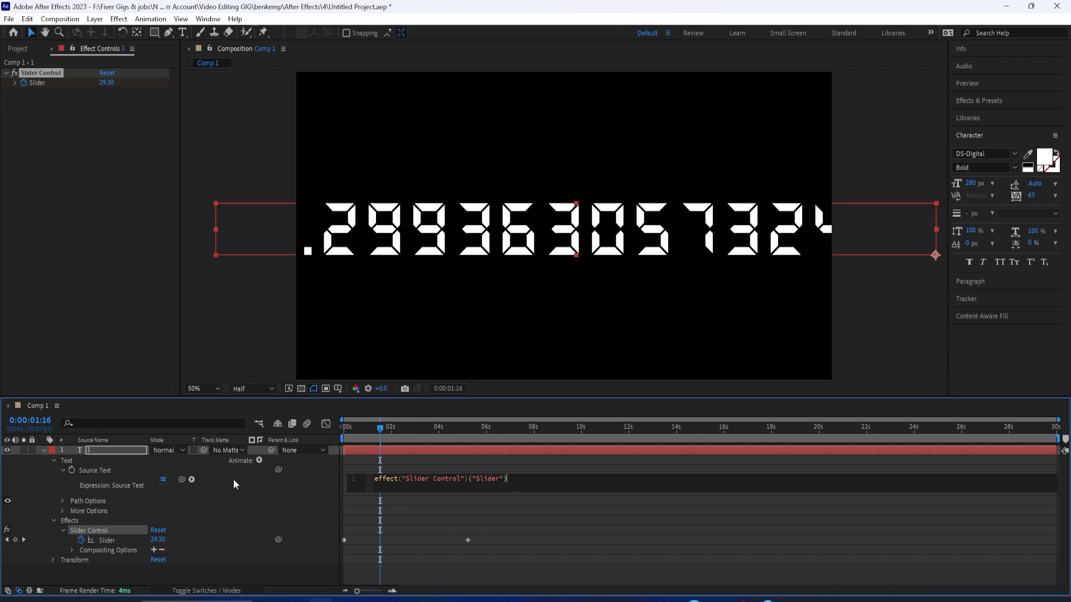
text(.value)
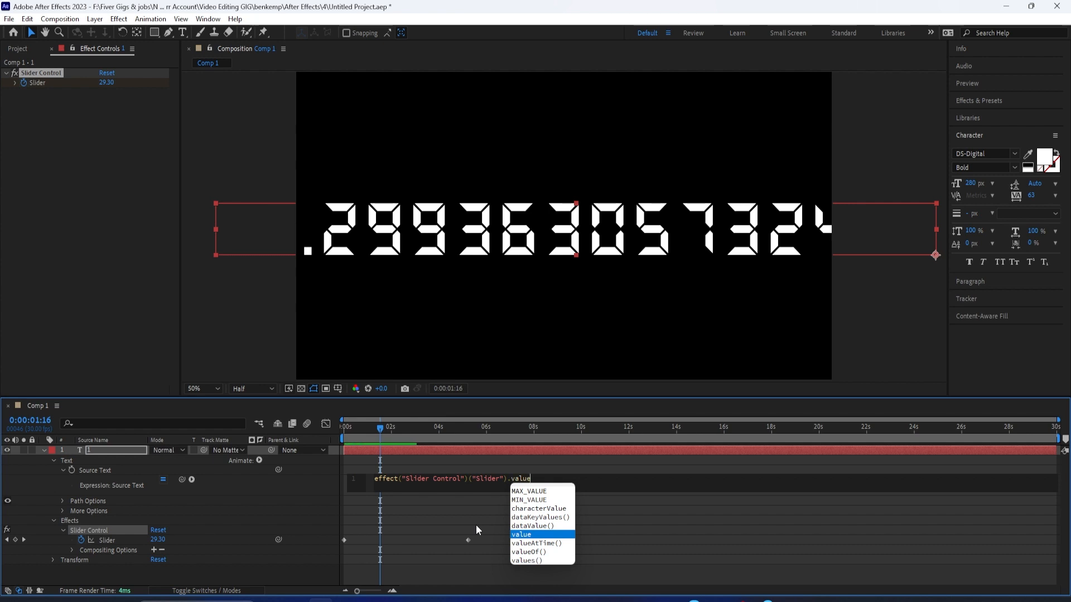
text(.)
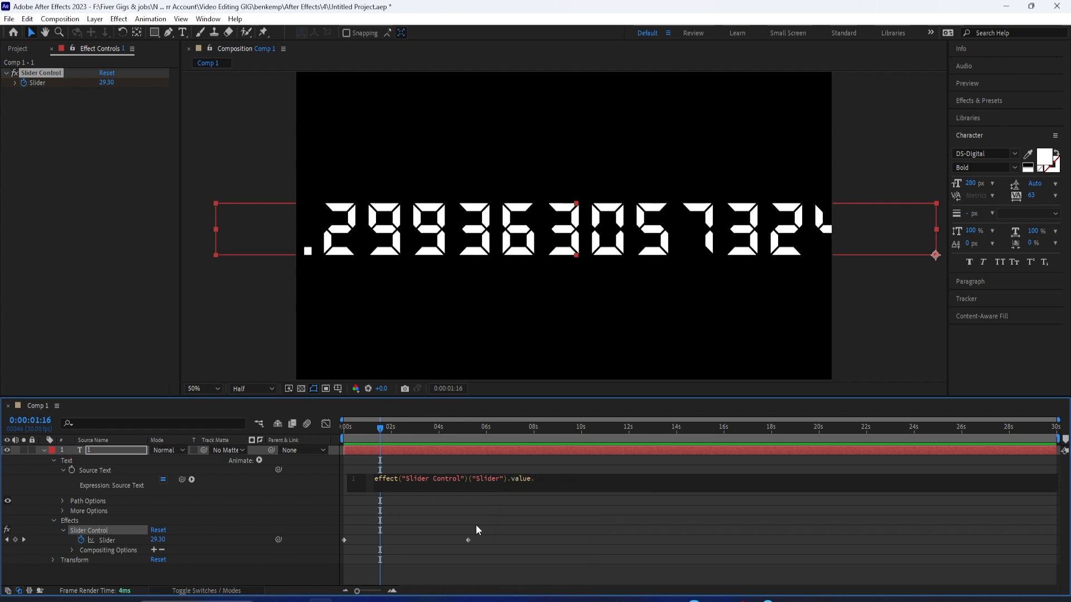
text(toFixed)
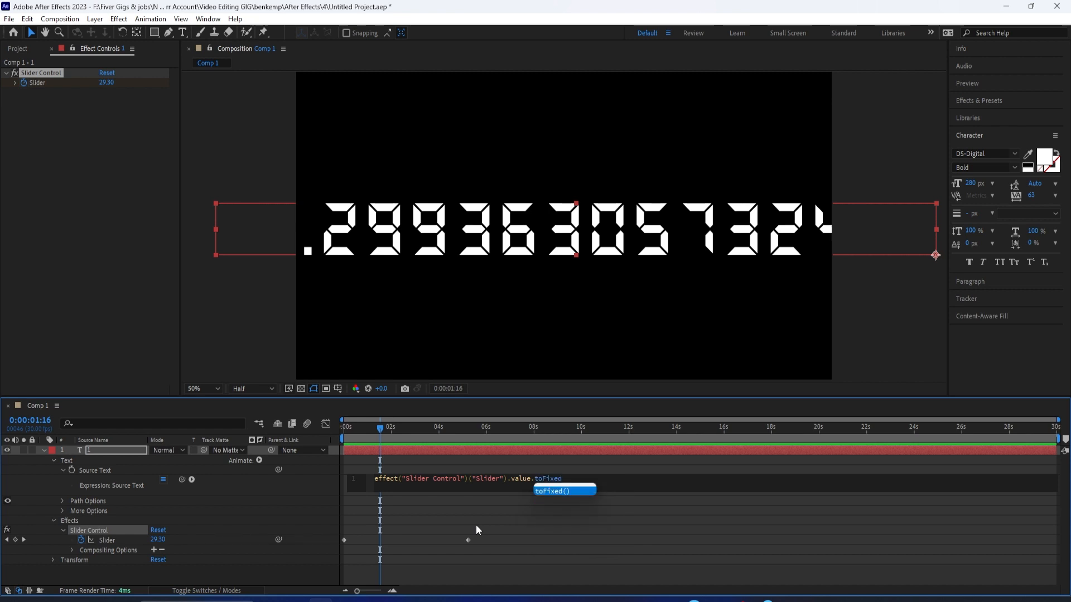
key(Return)
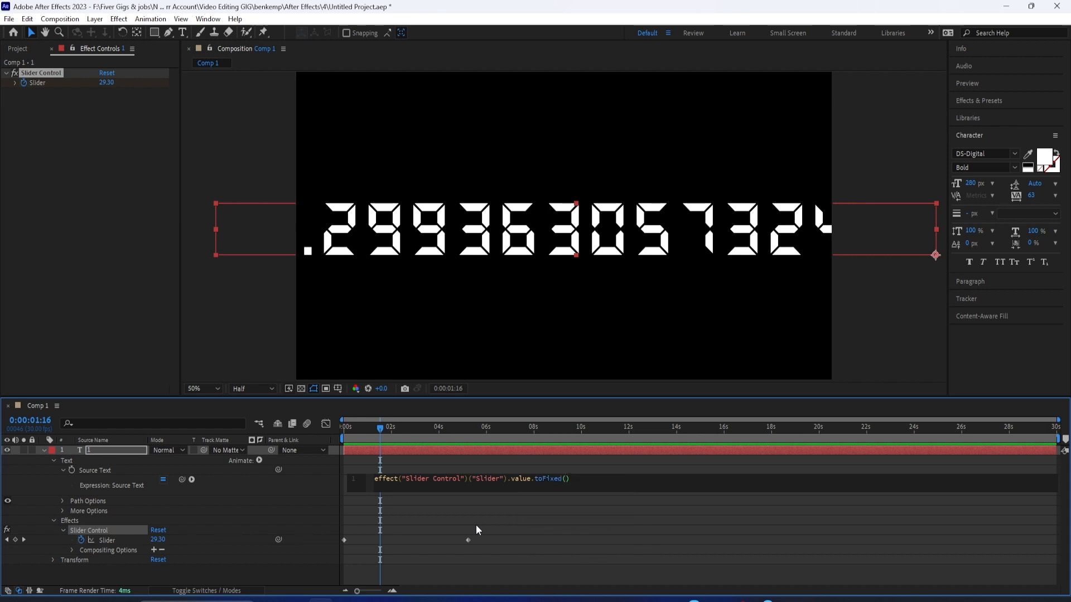
text(1)
click(476, 525)
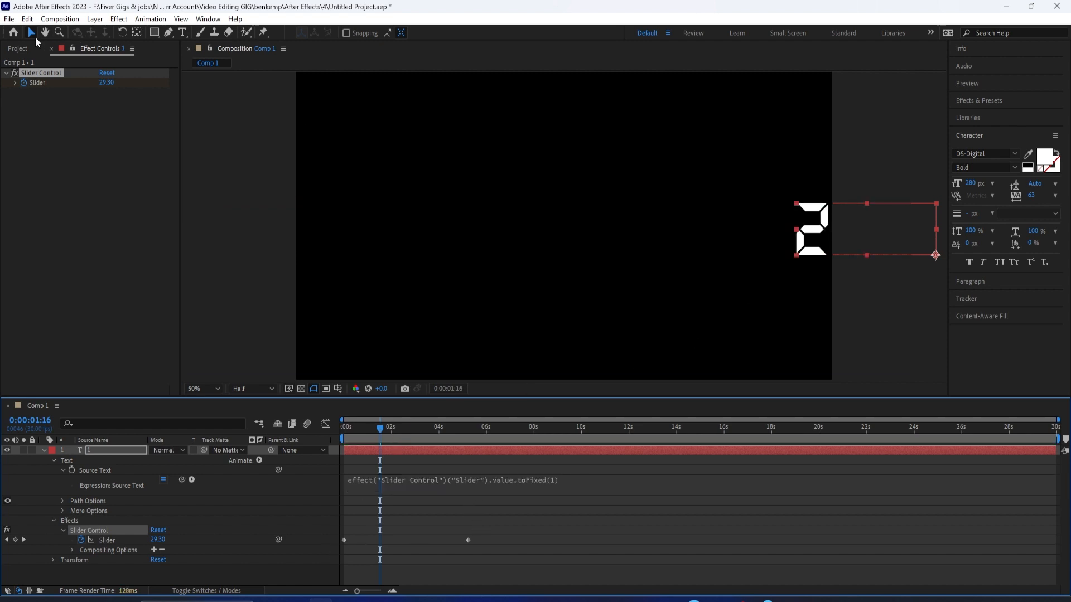
Step: Move the number text back to the middle of the composition frame and play the counter from the start
drag(769, 236, 472, 238)
click(429, 481)
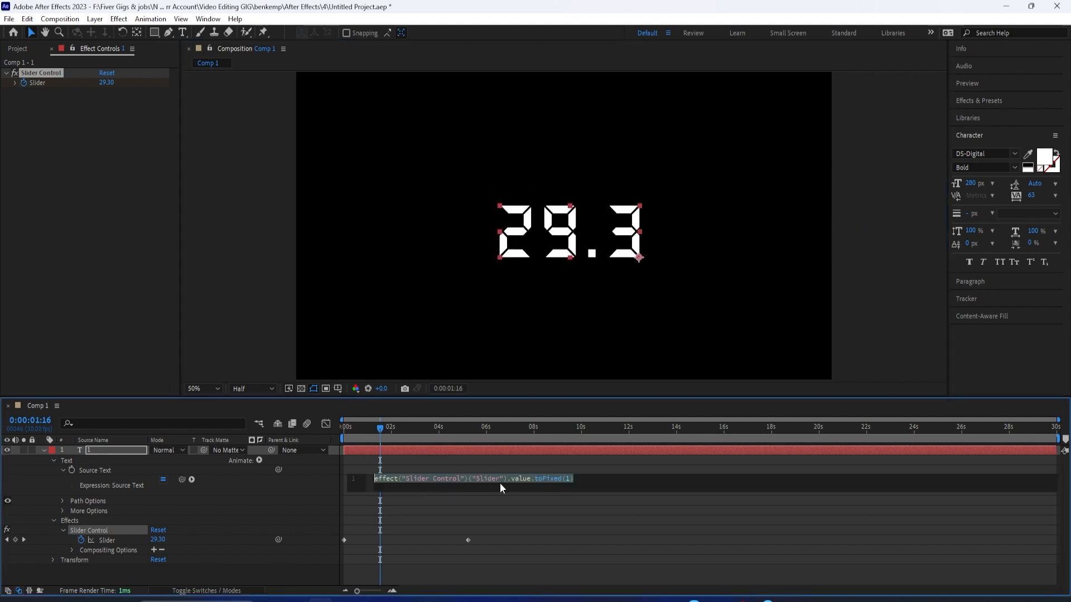
click(570, 478)
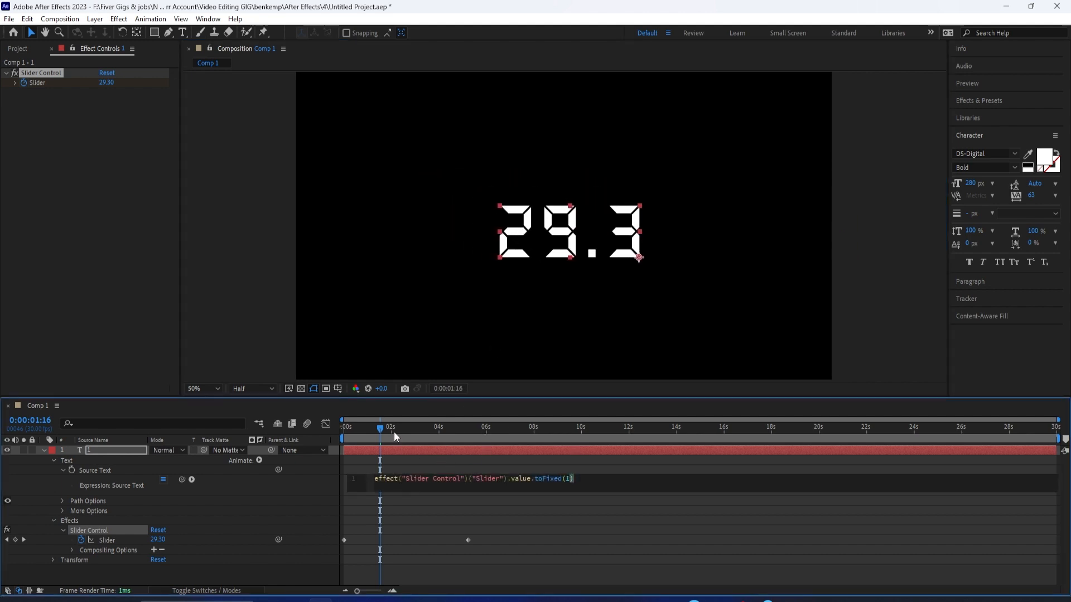
click(344, 439)
key(space)
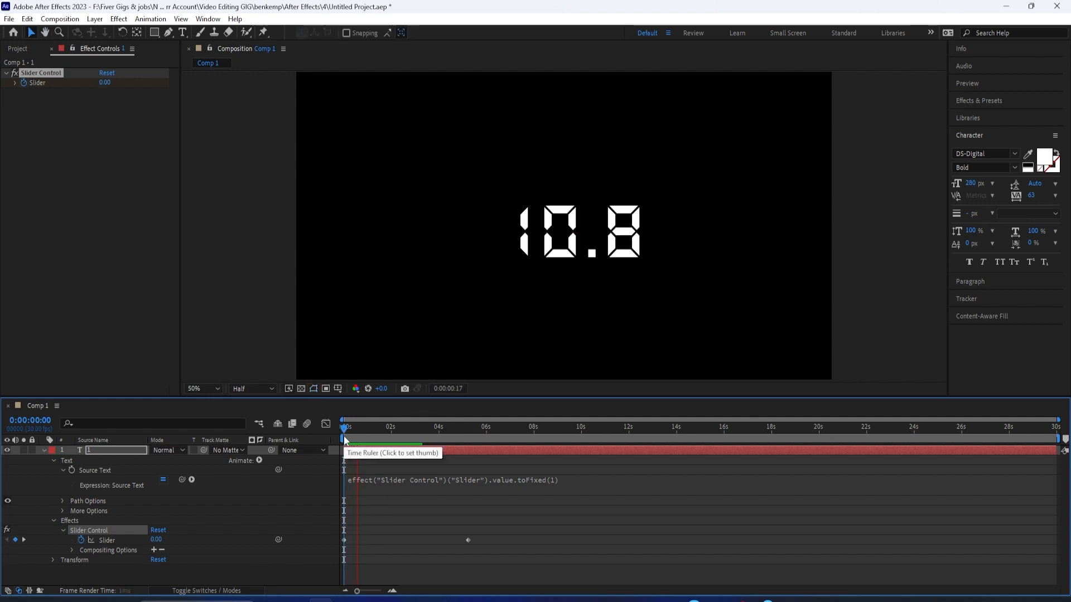
key(space)
Step: Change the toFixed argument to 2 in the Source Text expression and play the counter from the start
click(561, 481)
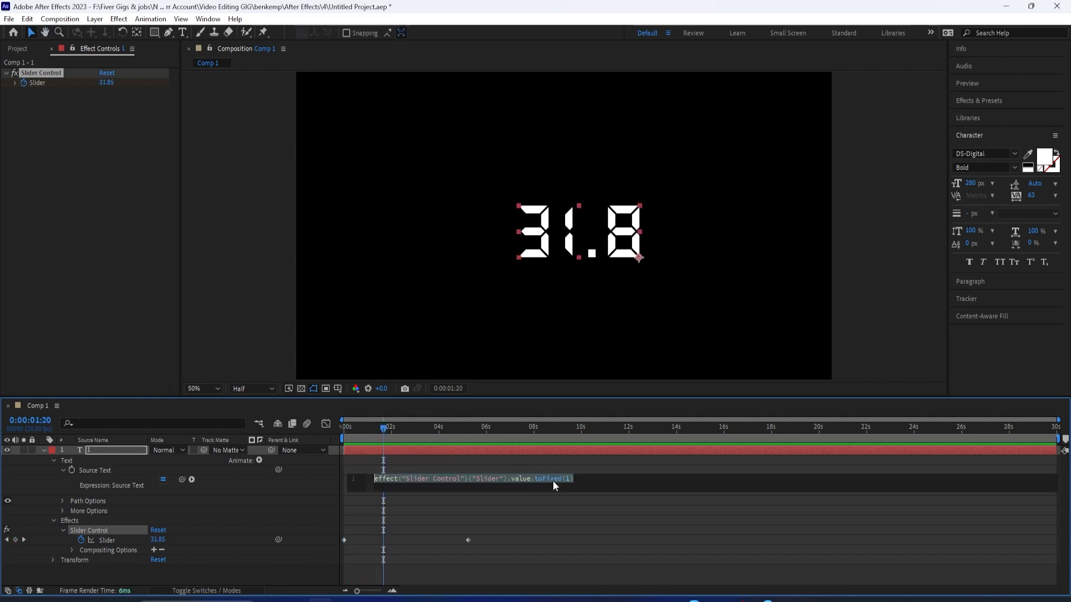
click(569, 479)
key(BackSpace)
text(2)
click(585, 491)
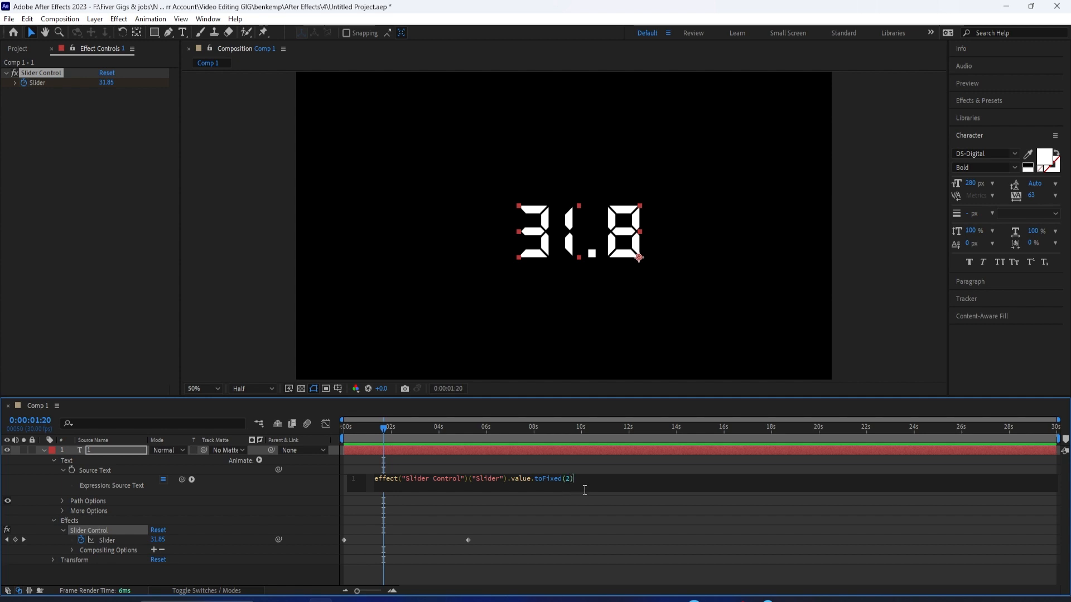
drag(383, 432, 319, 437)
key(space)
Step: Set the toFixed argument to 0 in the Source Text expression and preview the counter from the start
click(554, 481)
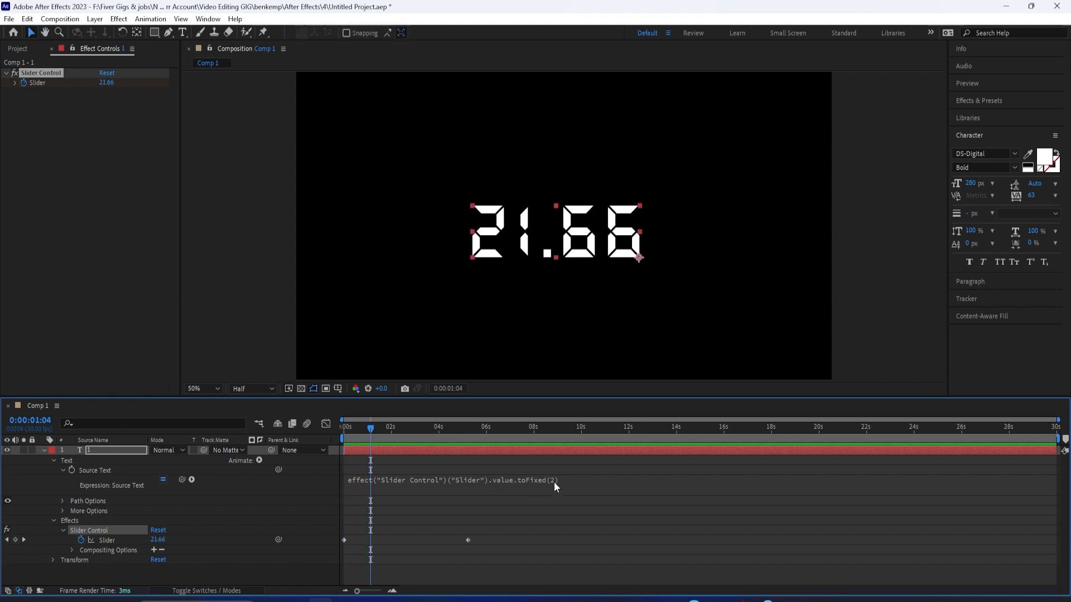
click(553, 481)
double_click(567, 478)
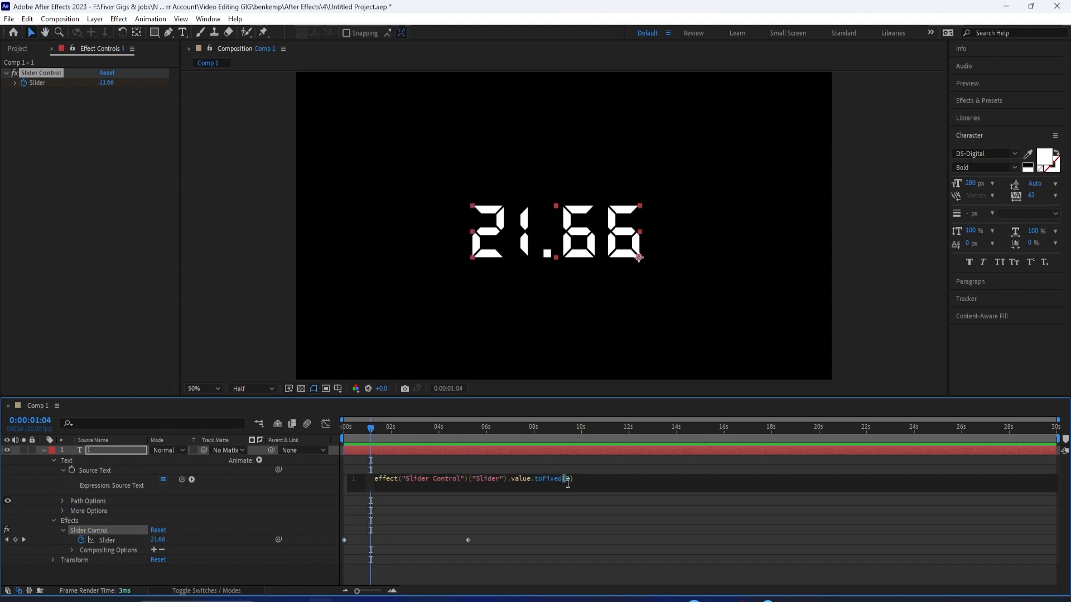
text(0)
key(Delete)
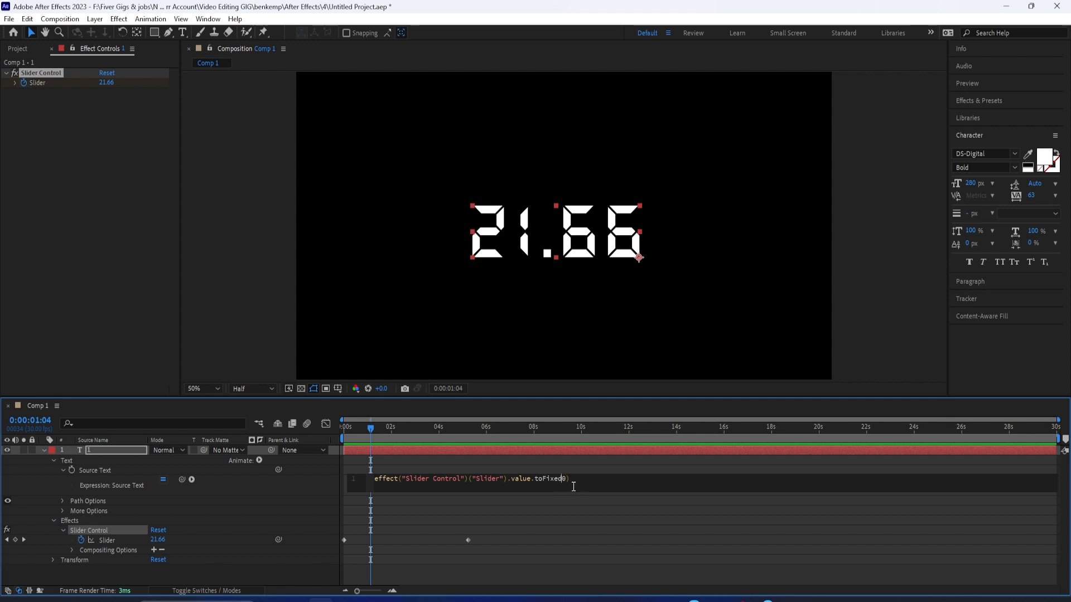
click(611, 469)
key(space)
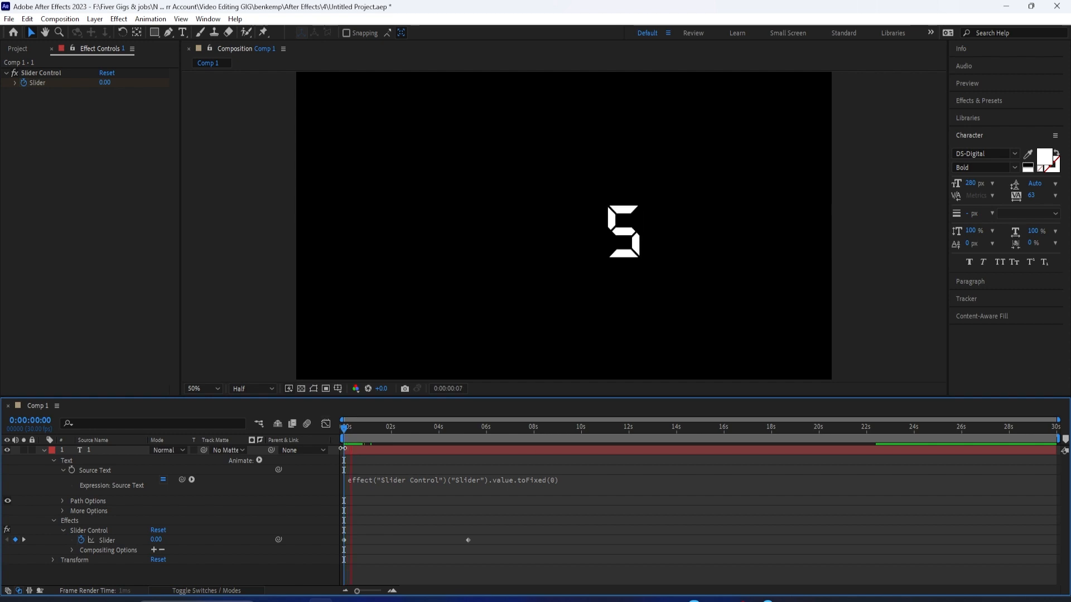
Step: Prefix the Source Text expression with '$'+ and play the counter from 0:00:00:00
click(358, 486)
click(376, 524)
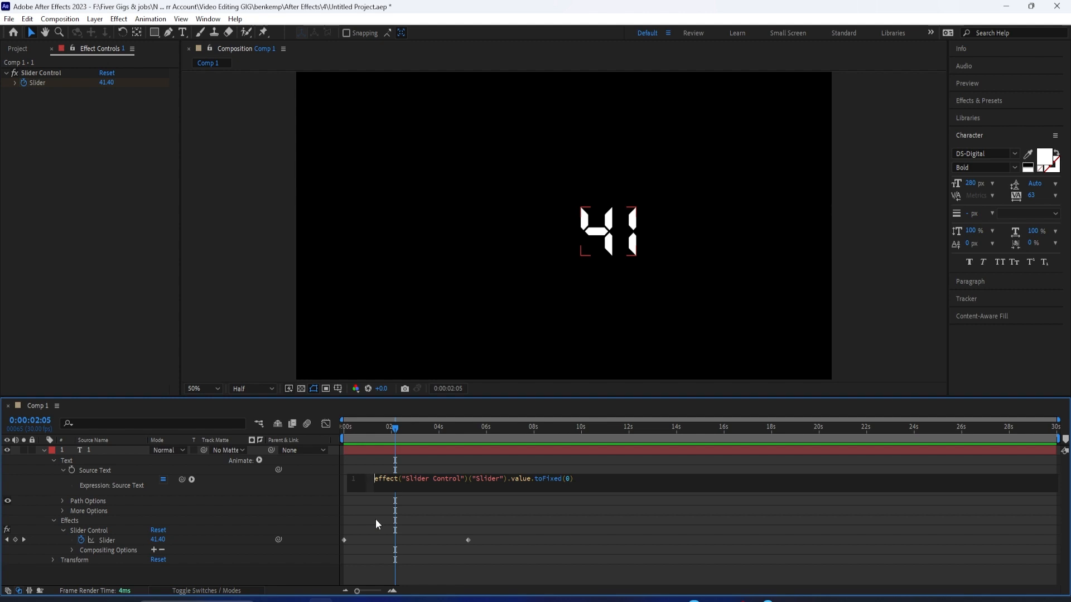
text(')
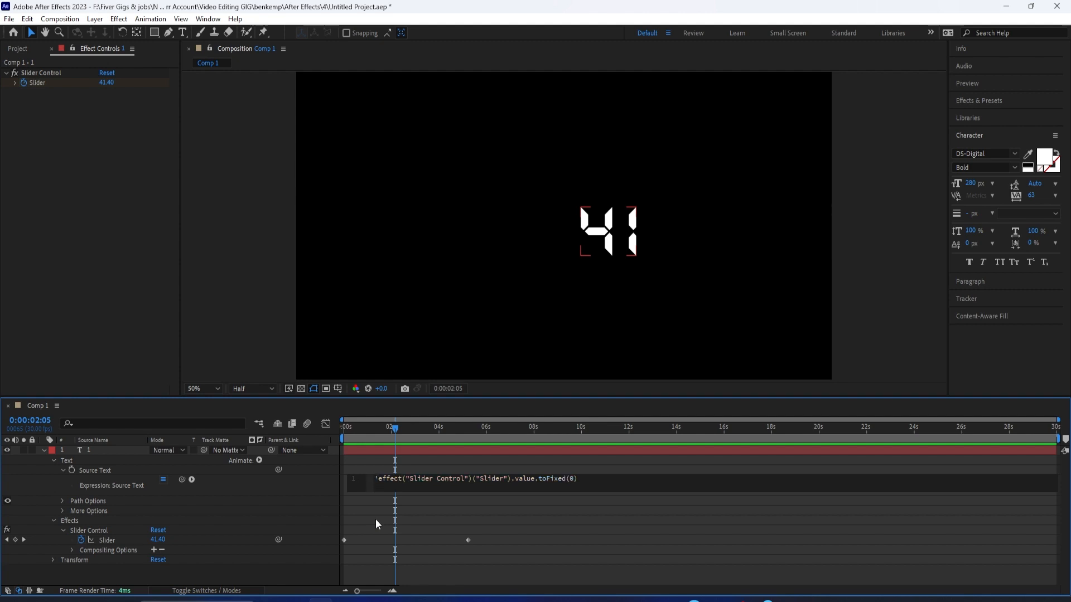
text($)
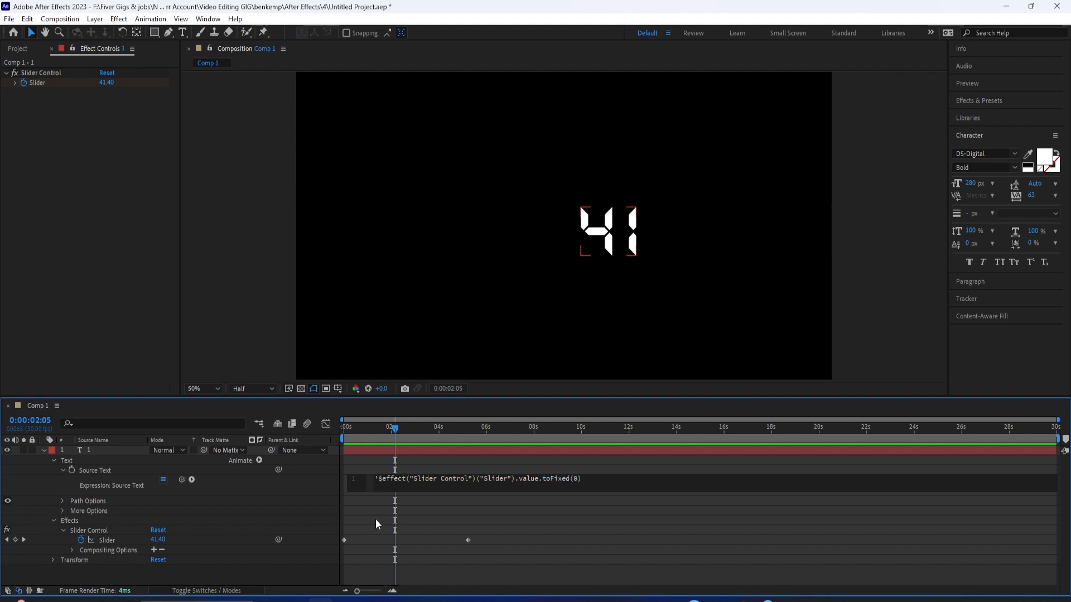
text('+)
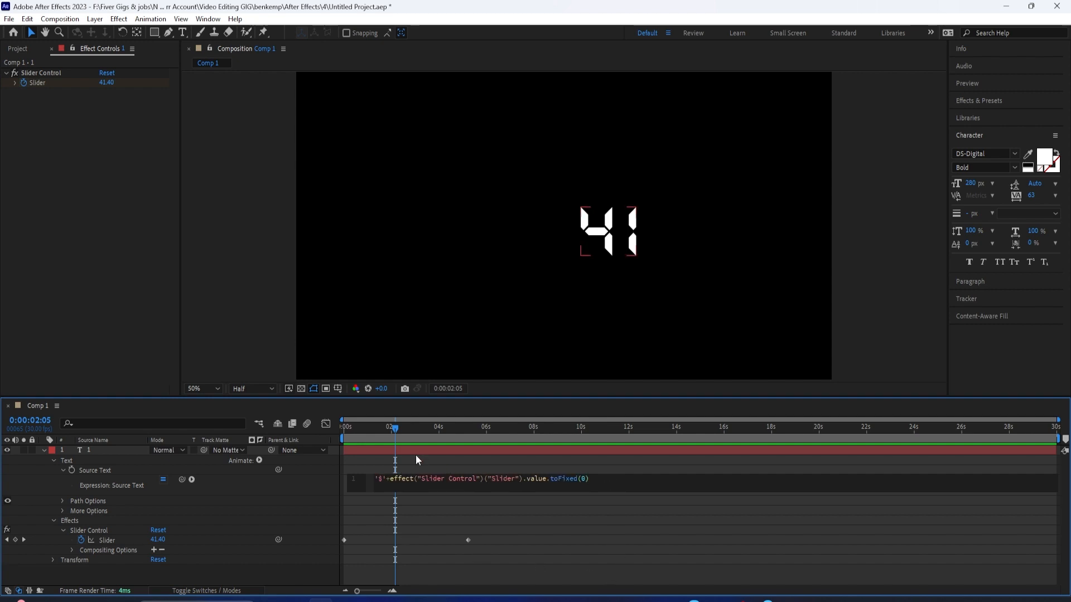
drag(397, 427, 334, 447)
key(space)
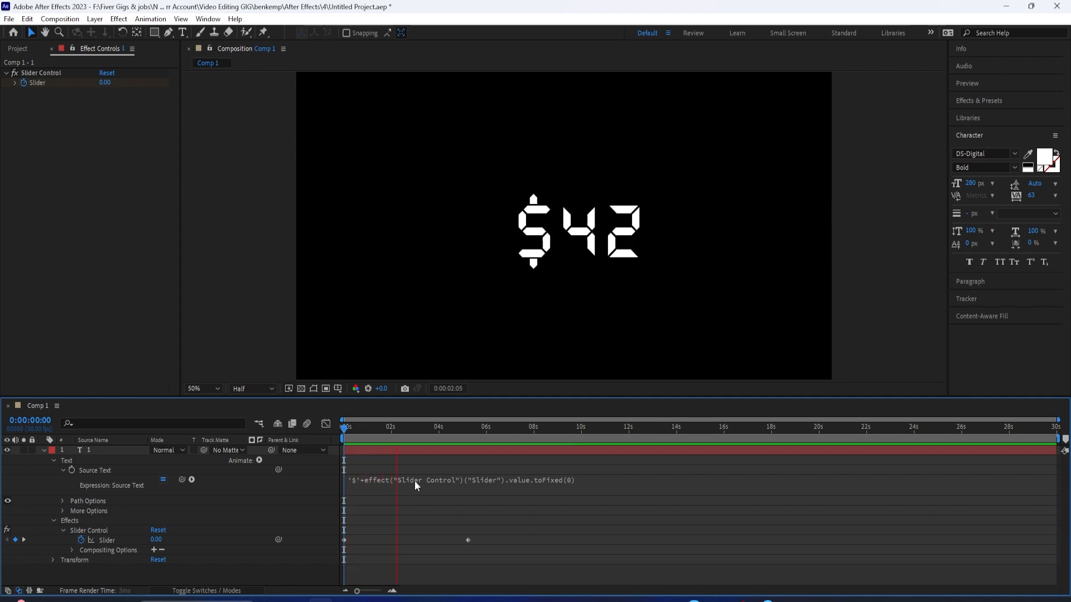
key(space)
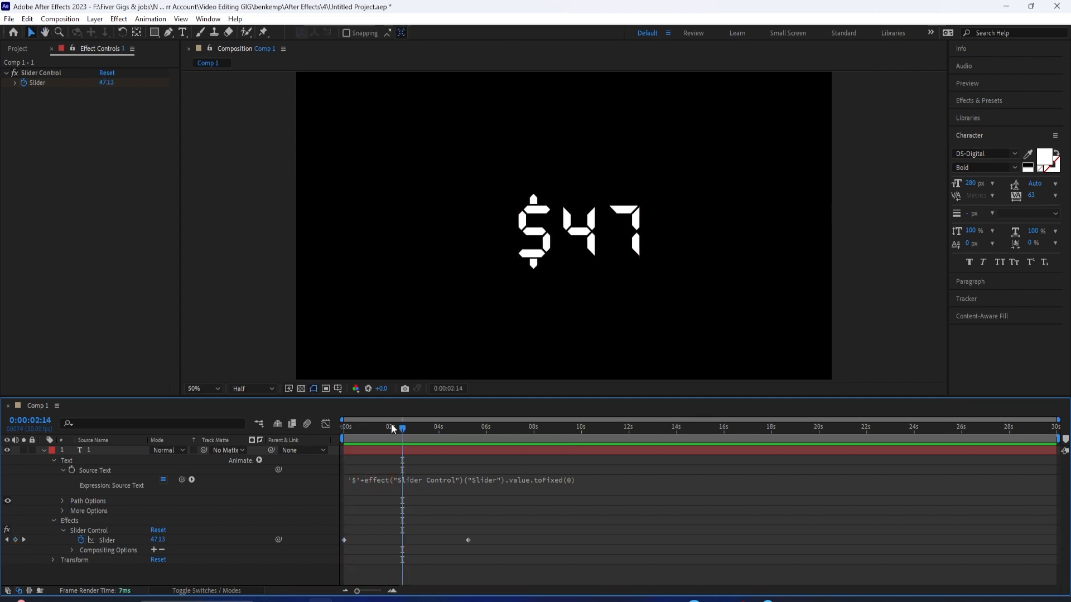
drag(405, 432, 421, 466)
key(Home)
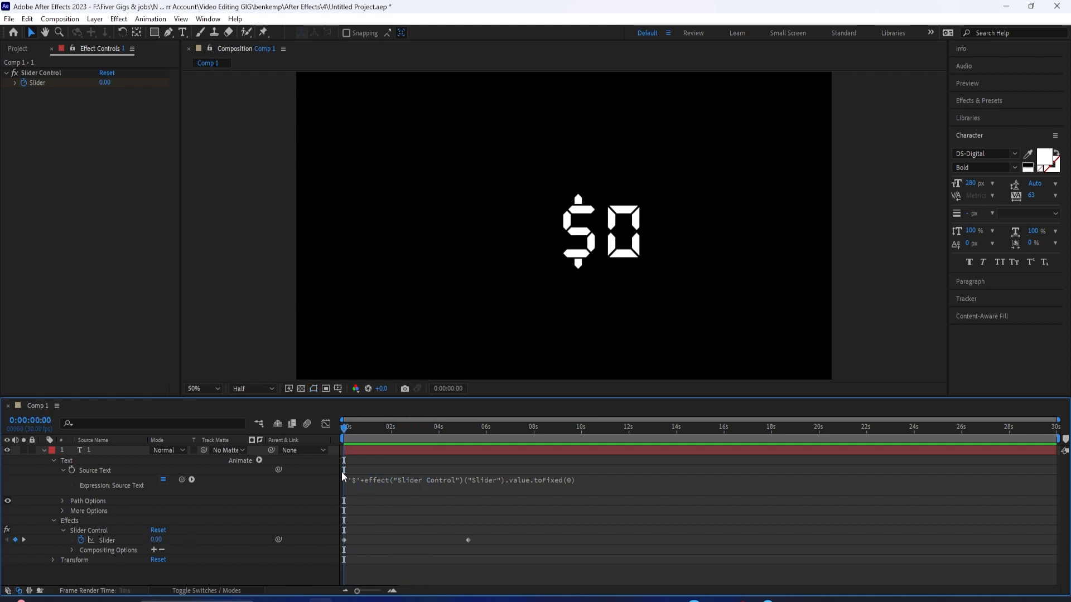
key(space)
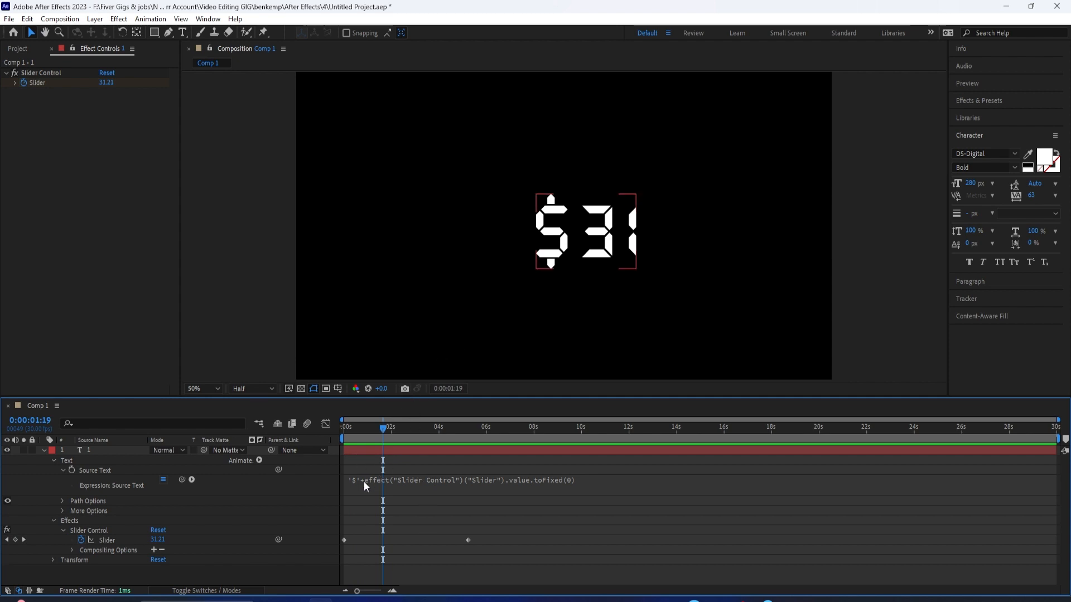
Step: Replace the dollar sign in the expression's prefix with like= and play the counter from the start
click(366, 480)
click(380, 479)
key(BackSpace)
text(like)
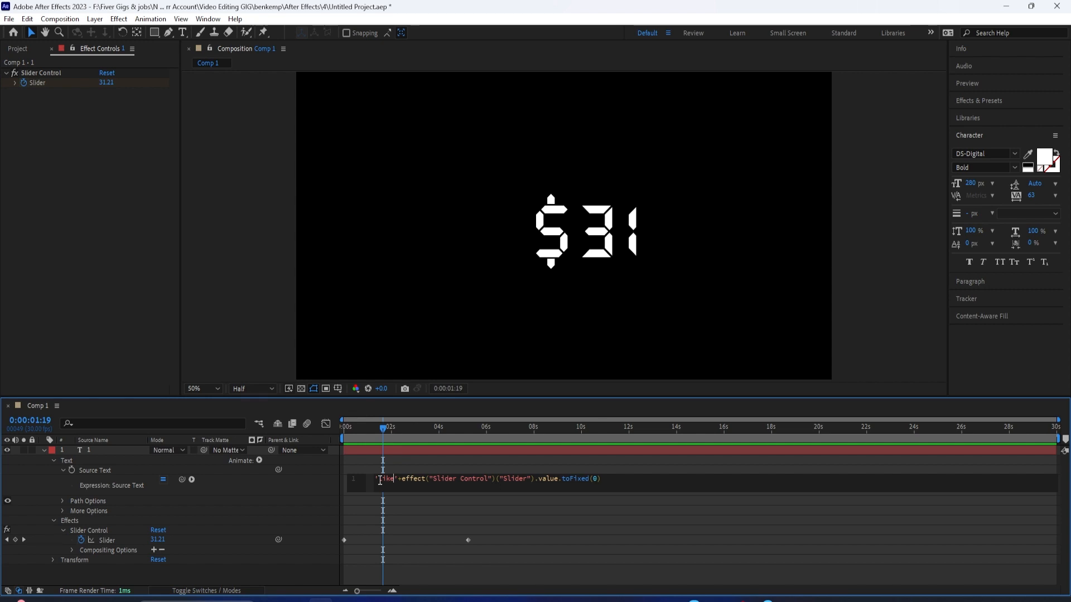
text(s)
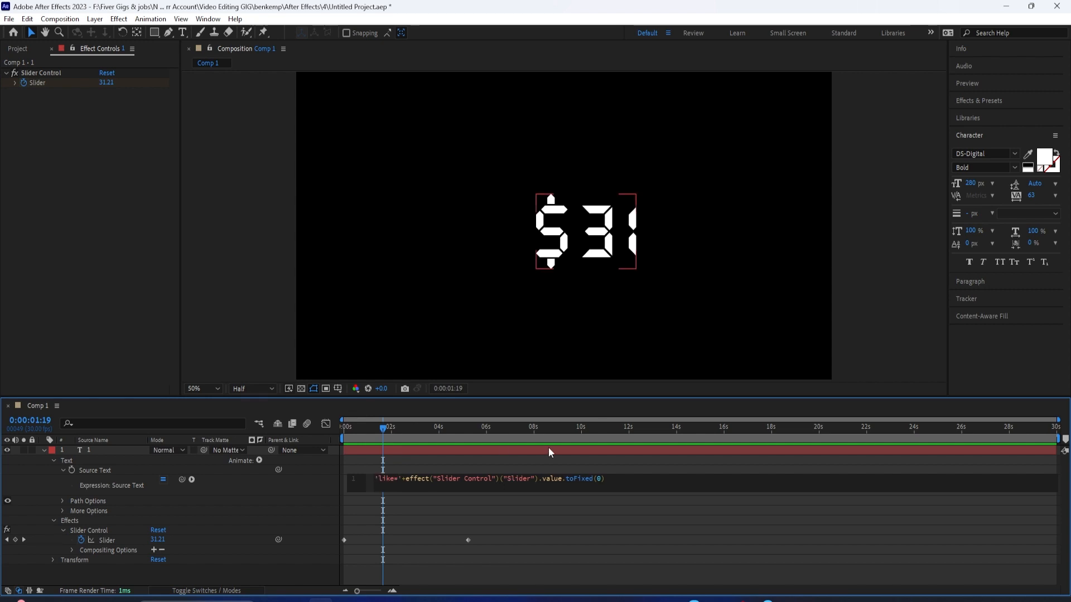
drag(386, 430, 292, 442)
key(space)
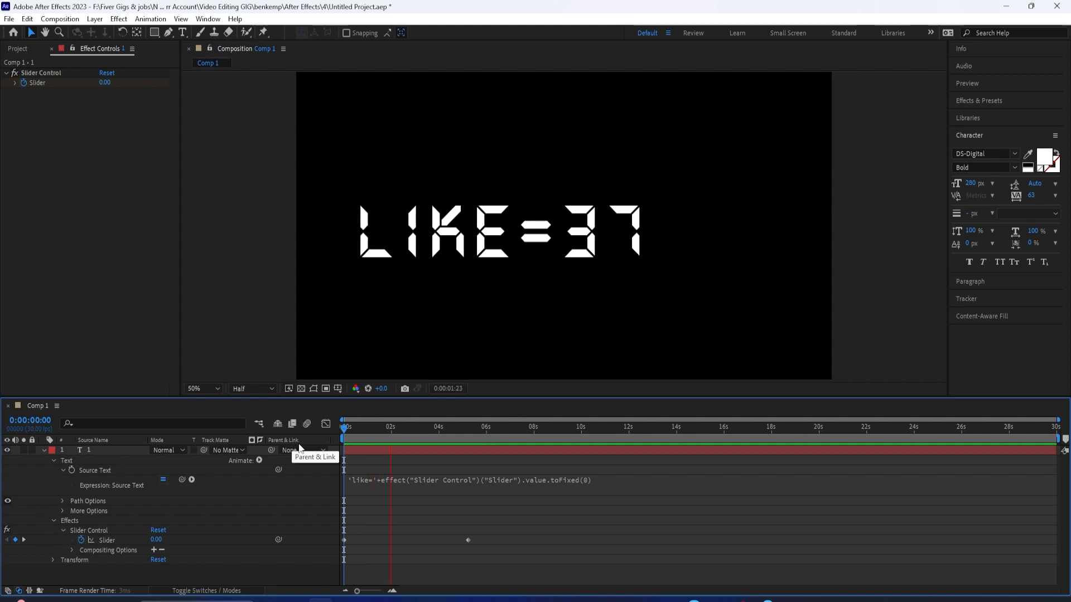
key(space)
key(space)
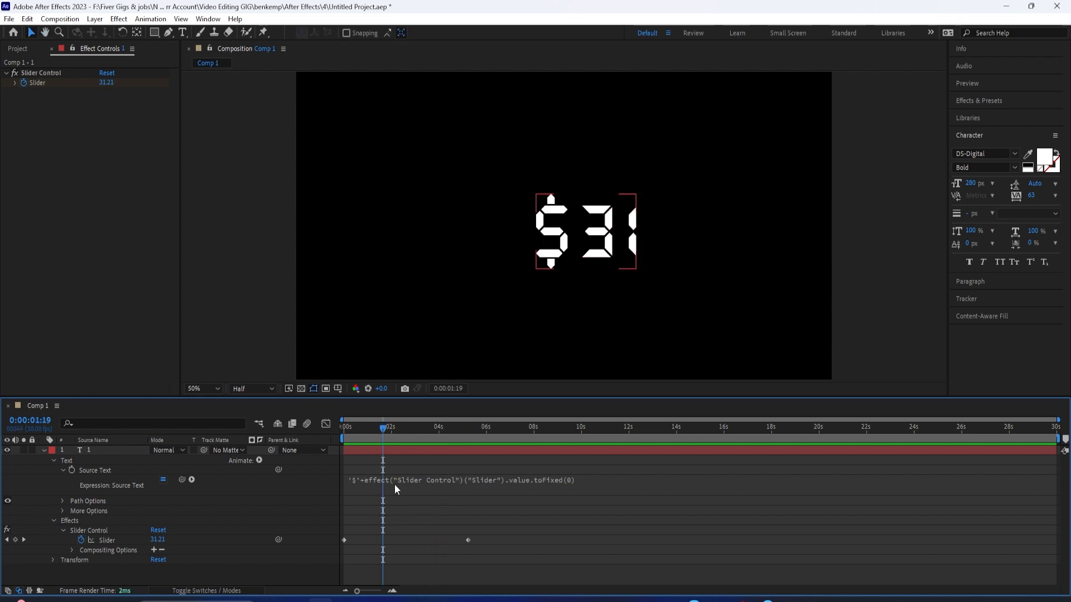
key(space)
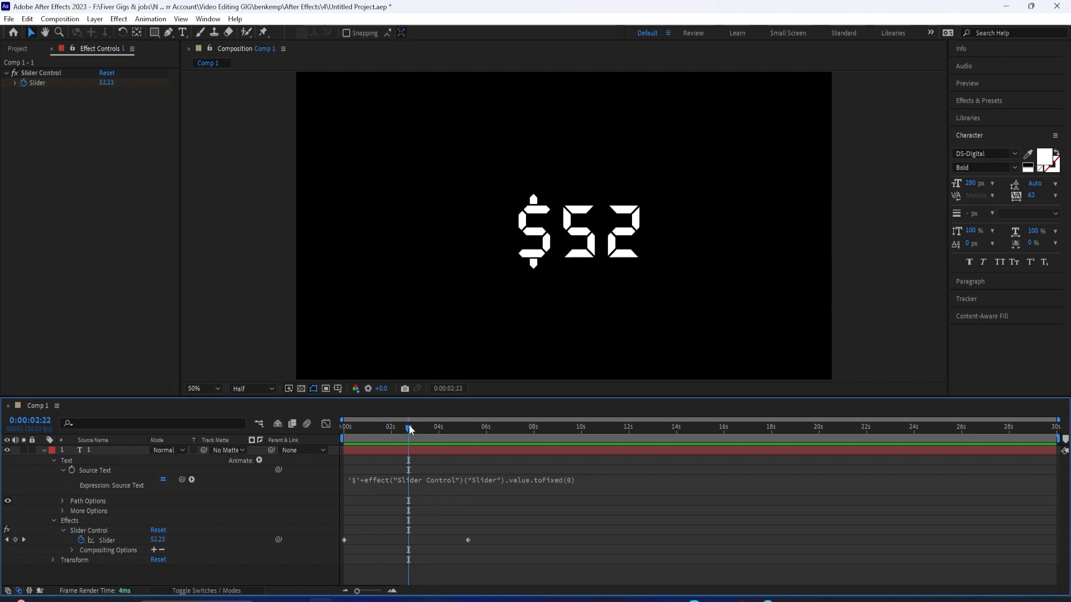
Step: Return to the first frame and align the text layer to the composition's horizontal and vertical centre
drag(410, 428, 330, 444)
click(208, 18)
click(224, 99)
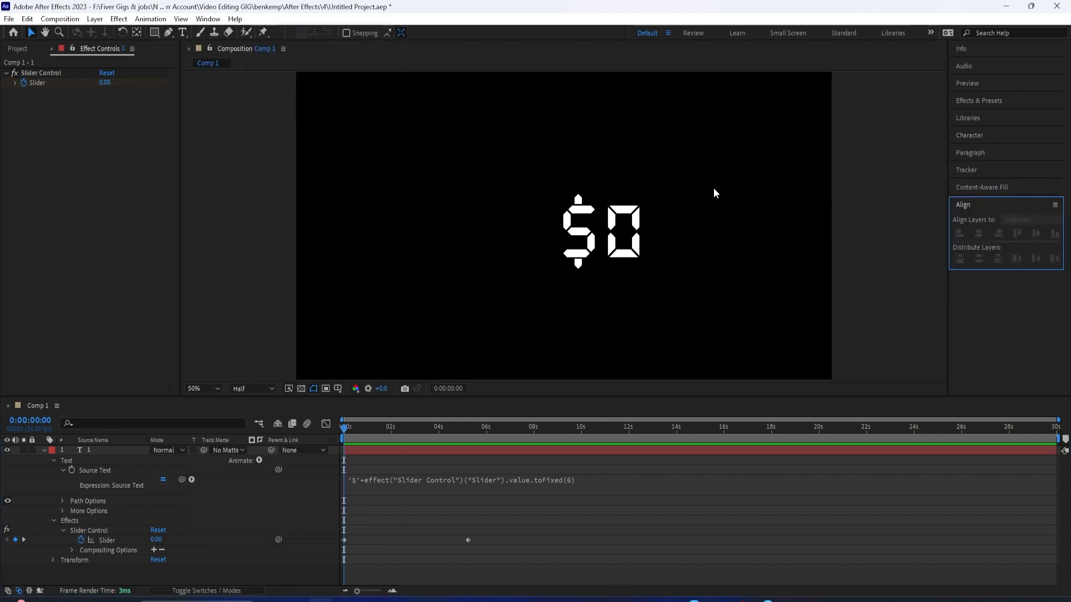
click(101, 452)
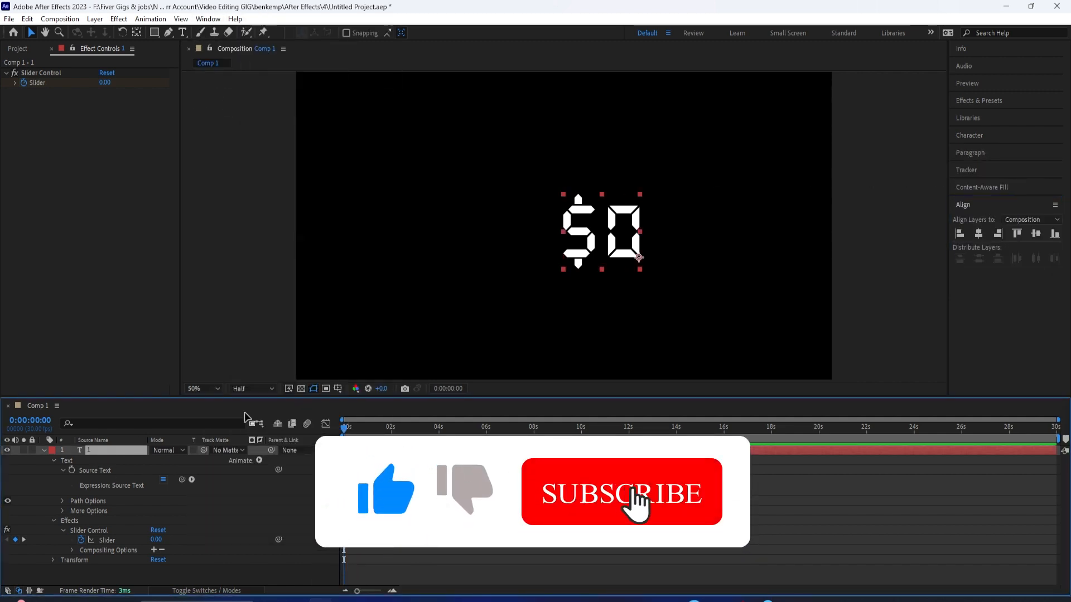
click(979, 233)
click(1035, 233)
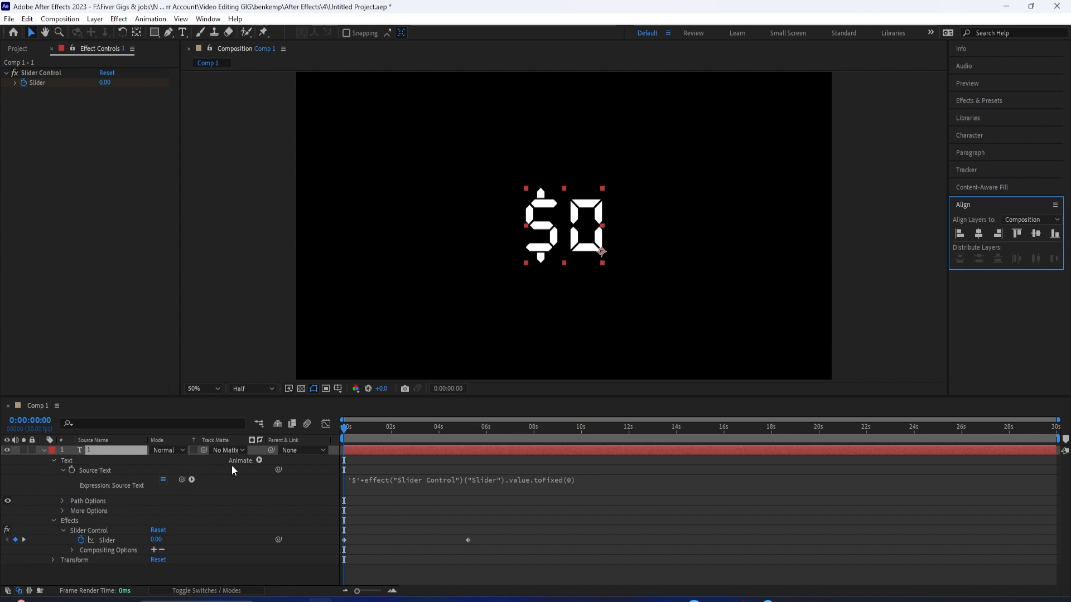
Step: Add an RGB Fill Color animator to the counter text layer and set its colour to white (FFFFFF)
click(258, 460)
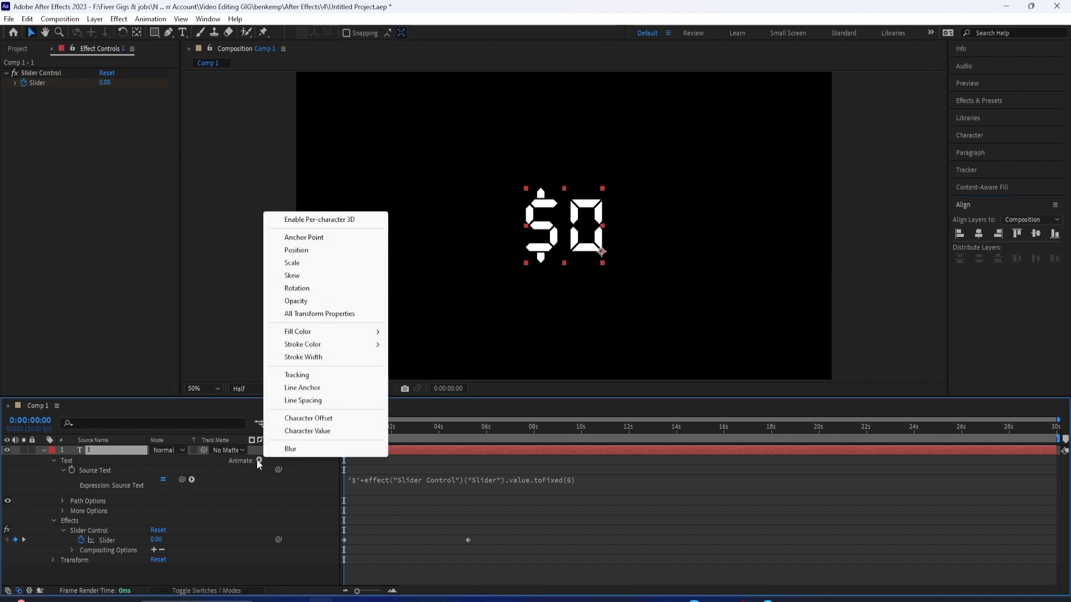
mouse_move(309, 335)
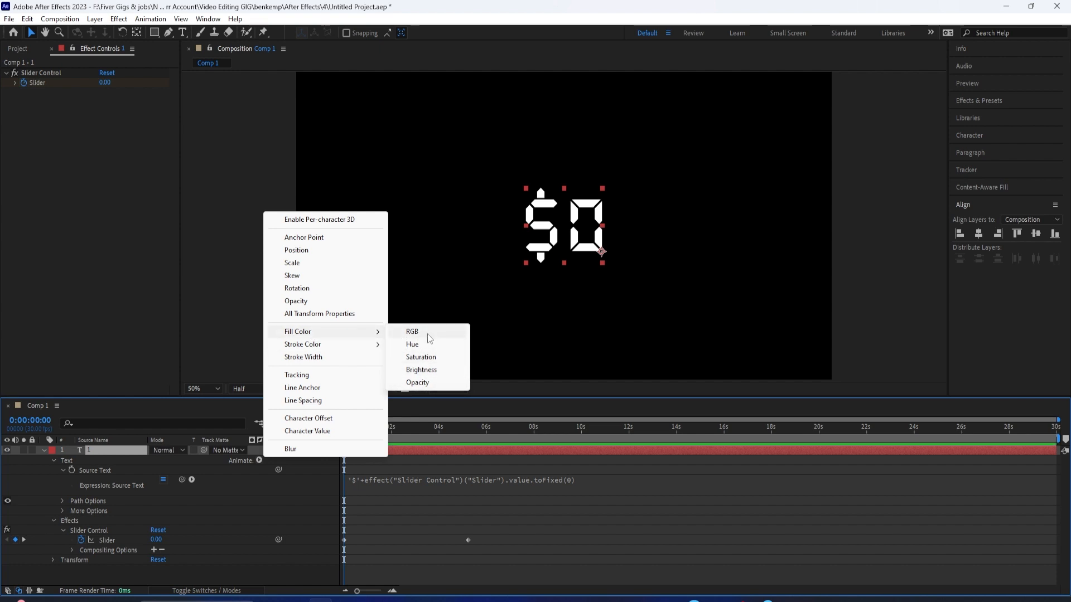
click(429, 334)
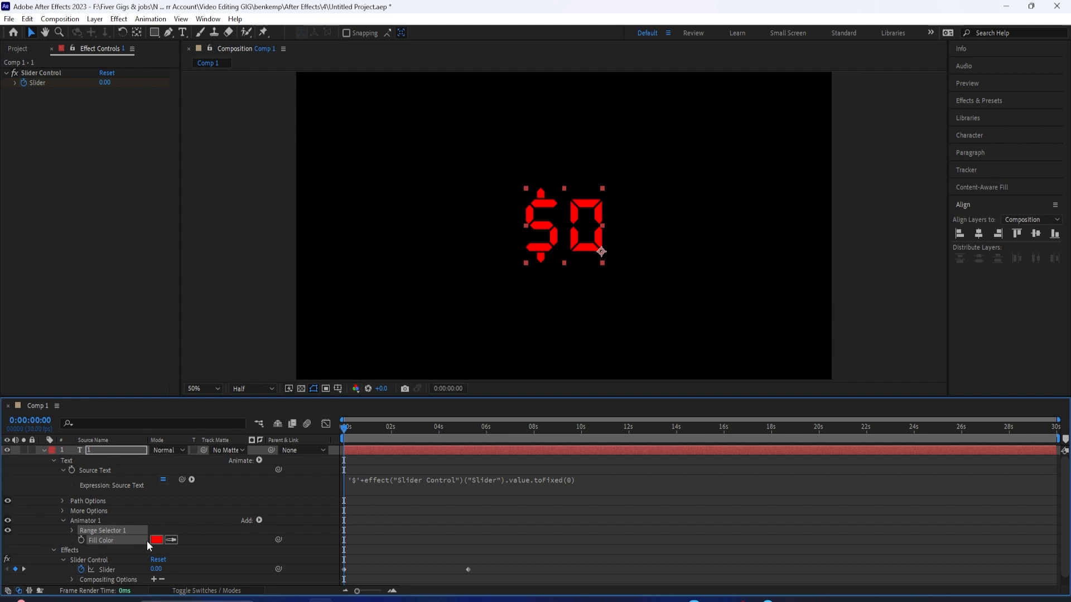
click(235, 481)
click(155, 540)
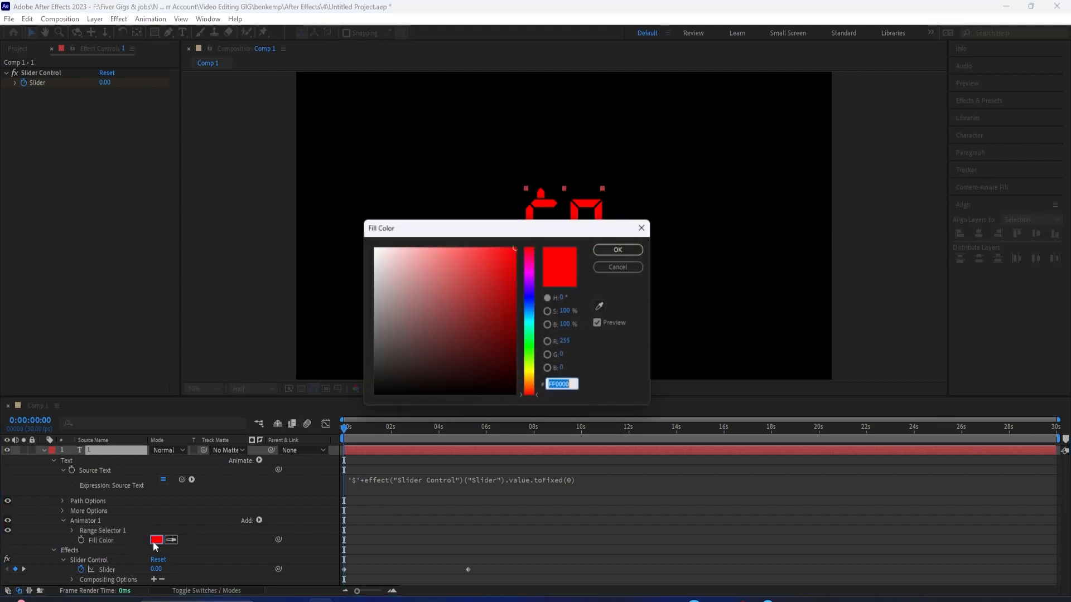
click(376, 249)
click(607, 252)
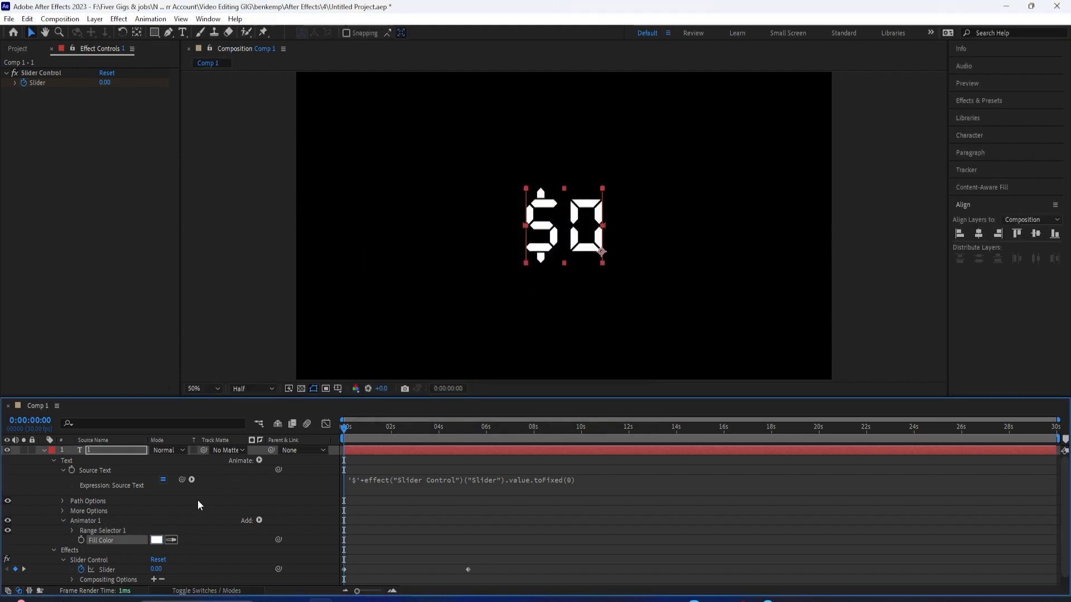
Step: Keyframe the animator's white Fill Color at 0:00:00:00 and change it to bright green at 0:00:05:09
click(81, 540)
drag(351, 434, 469, 471)
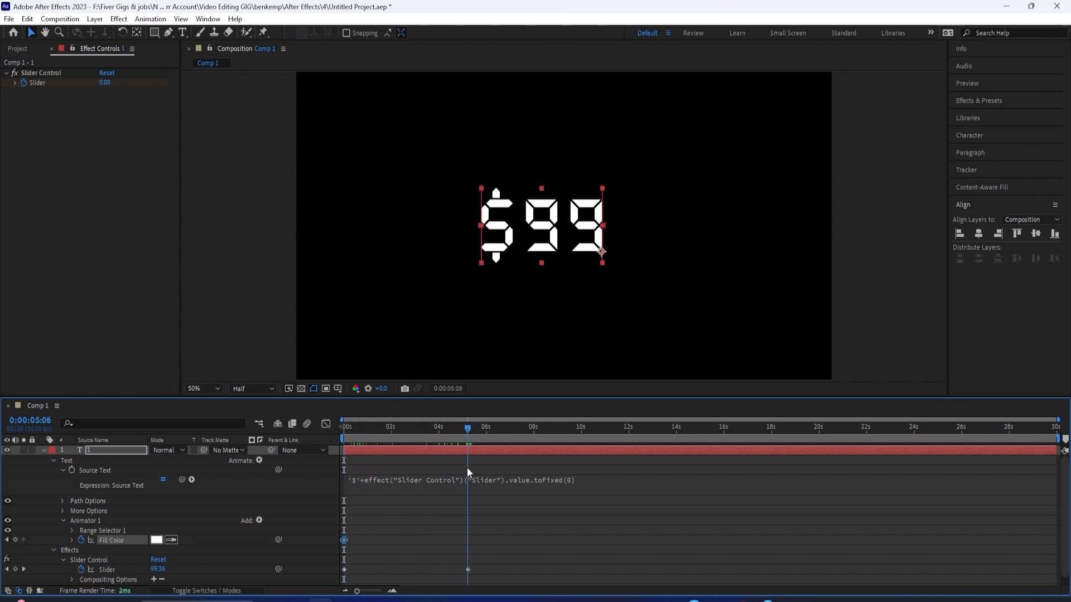
click(470, 433)
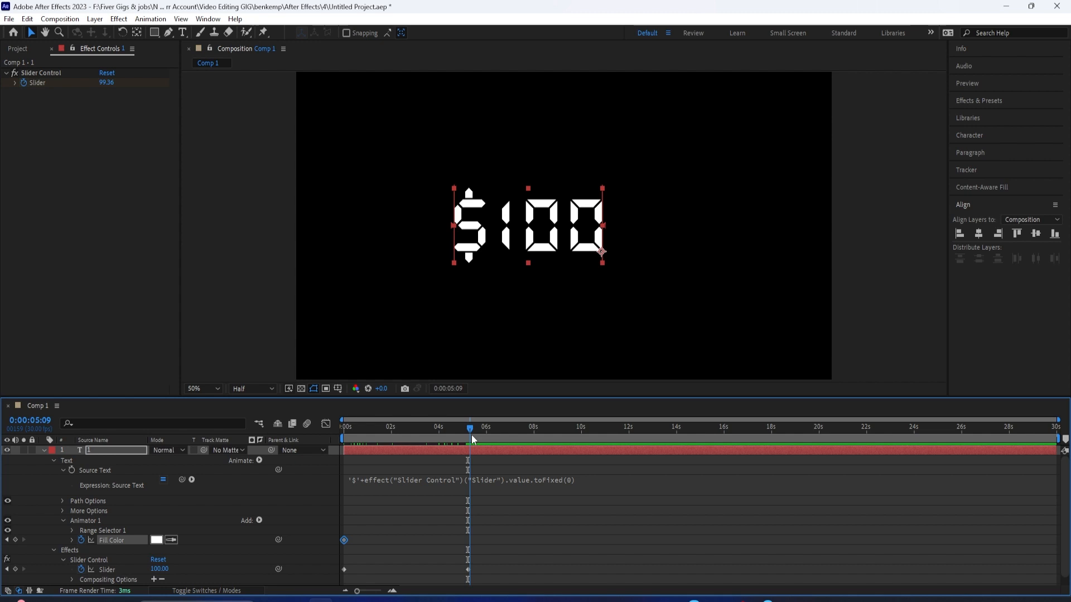
click(160, 541)
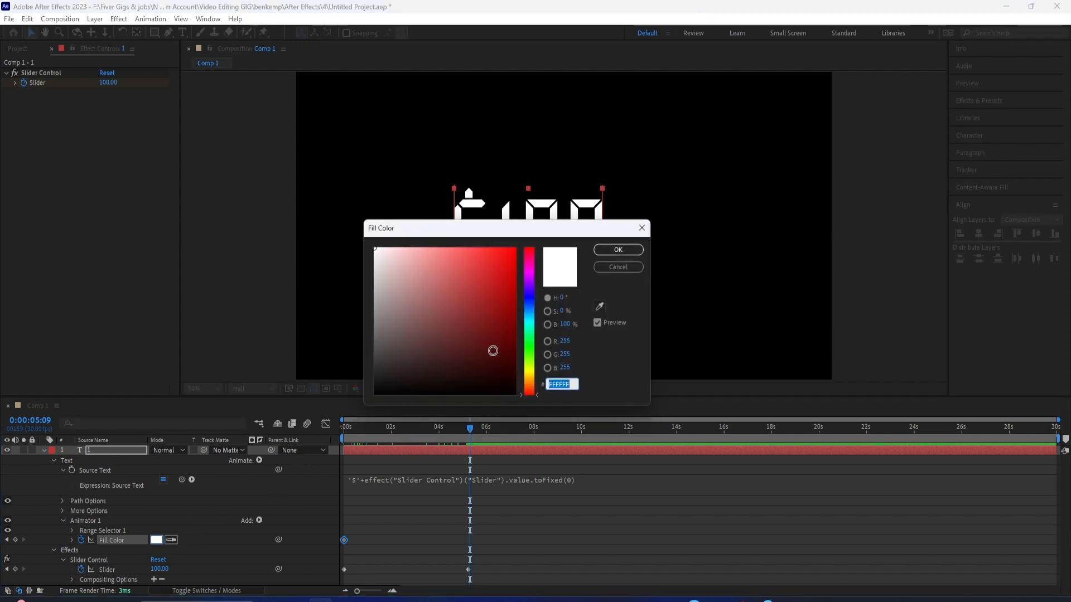
click(530, 350)
click(489, 274)
click(618, 249)
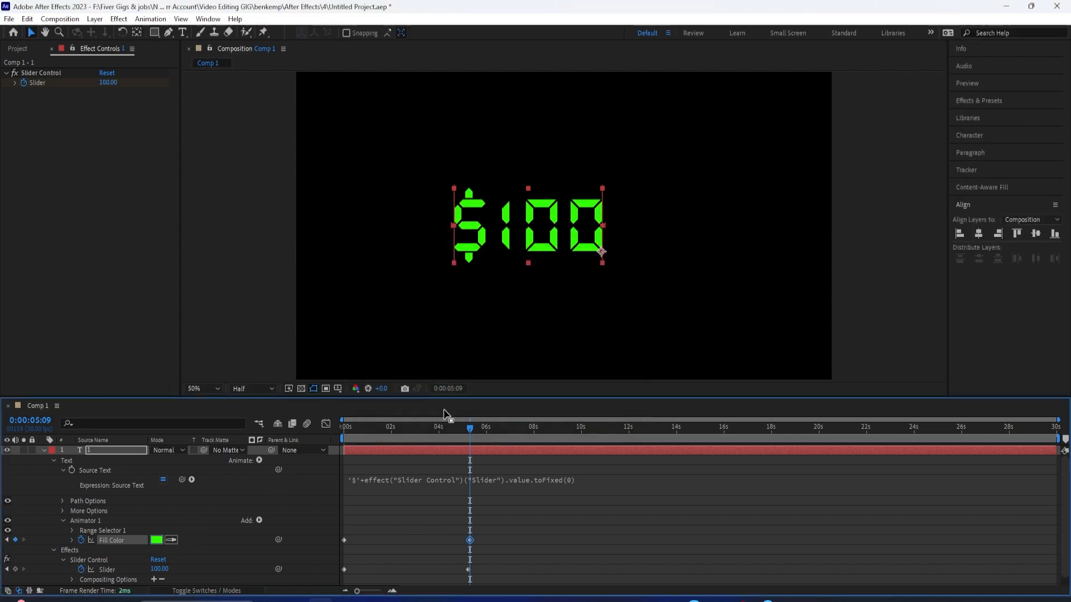
Step: Preview the counter's white-to-green colour change, replaying it from the first frame
key(space)
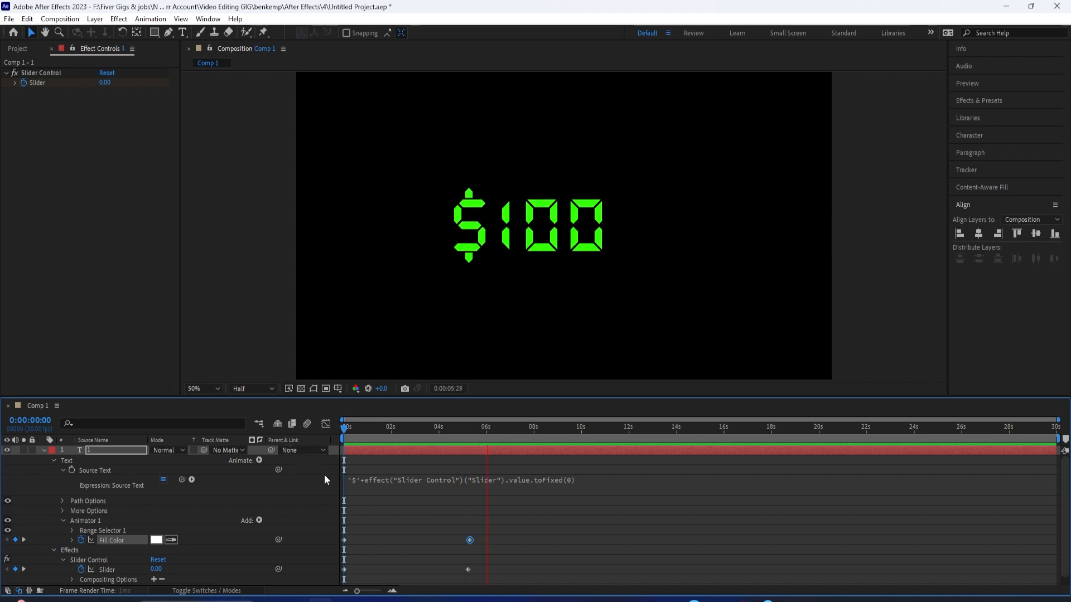
key(space)
click(384, 436)
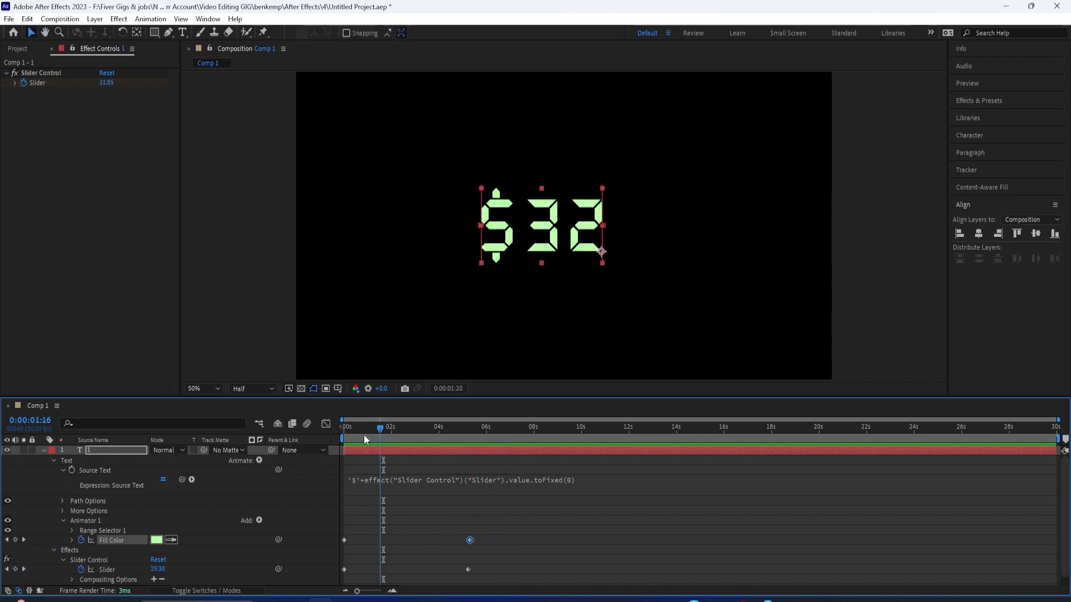
drag(374, 432, 317, 438)
key(space)
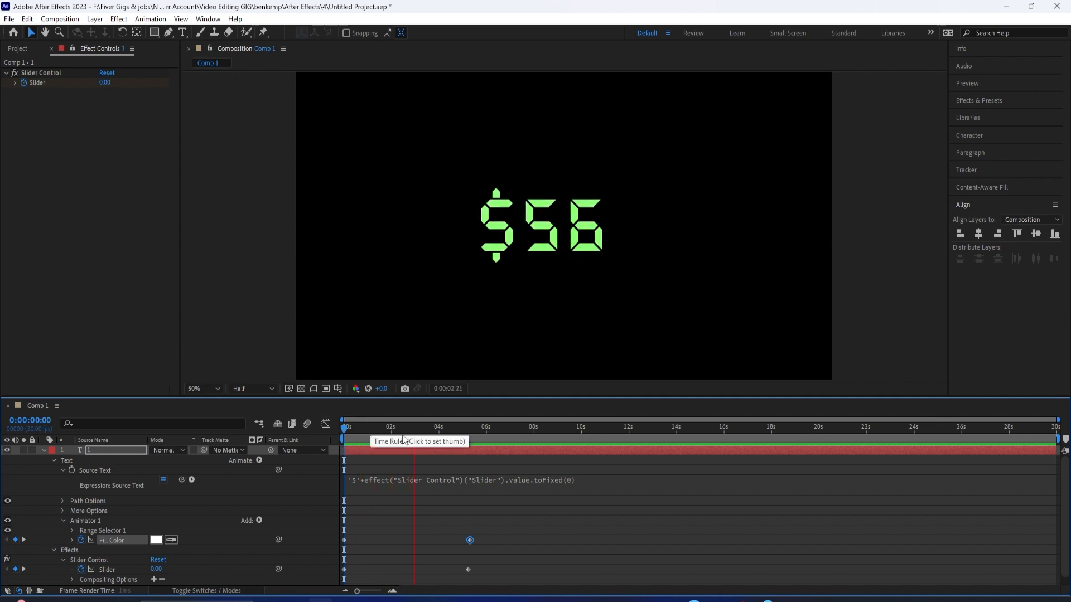
key(space)
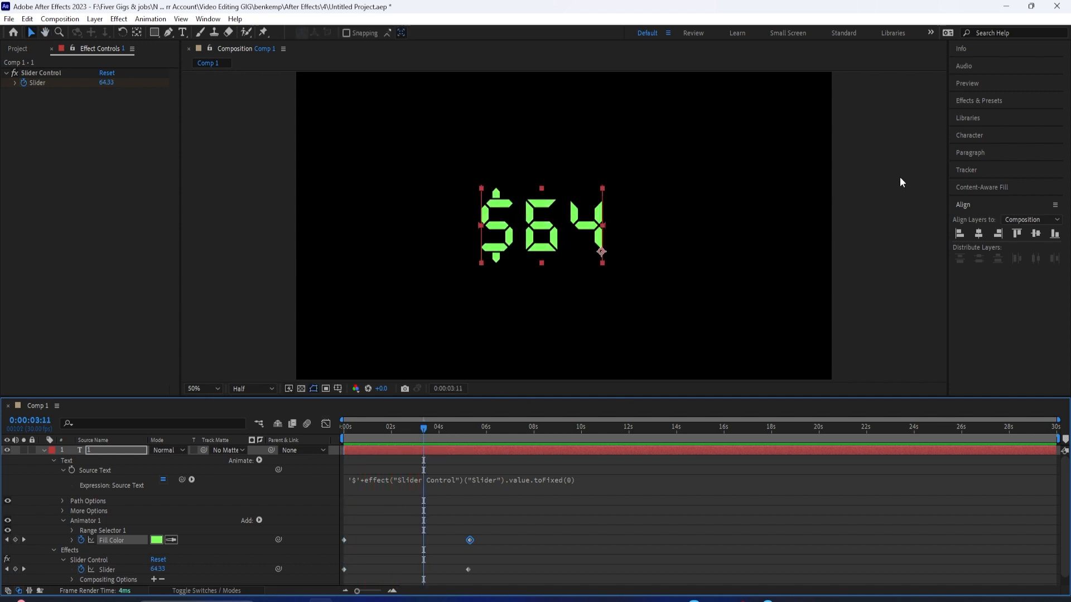
Step: Change the counter text's font to Bebas Neue and play the counter from the first frame
click(961, 136)
click(993, 154)
text(beb)
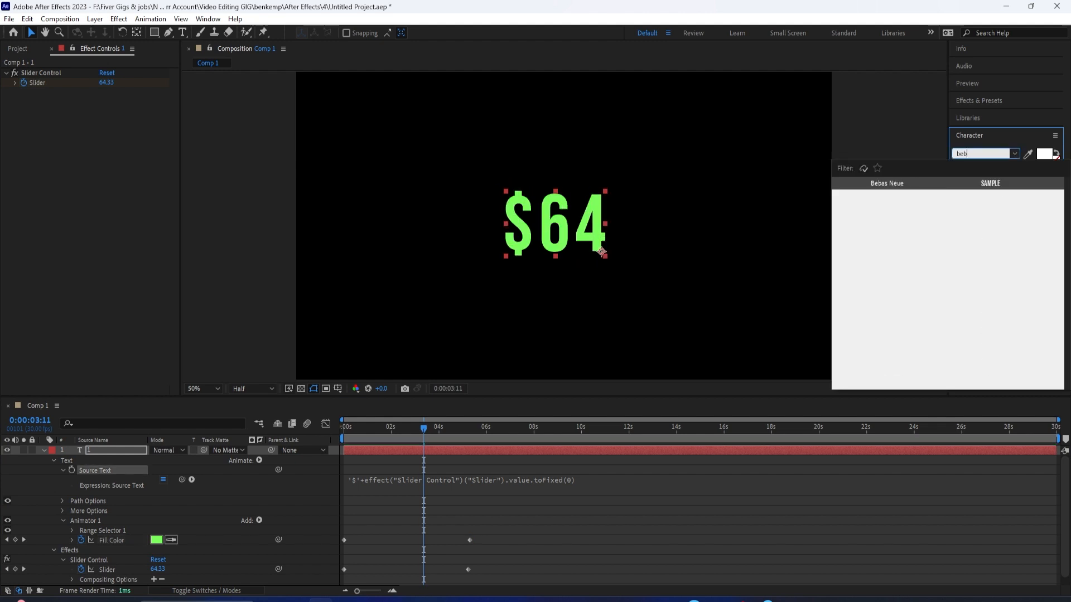
click(920, 186)
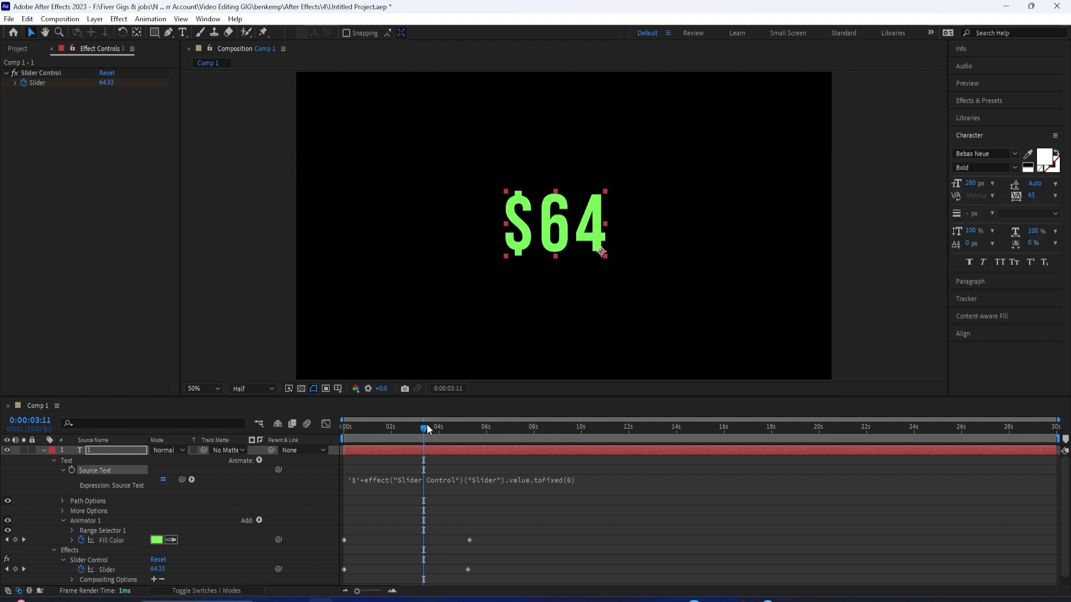
drag(427, 427, 310, 455)
key(space)
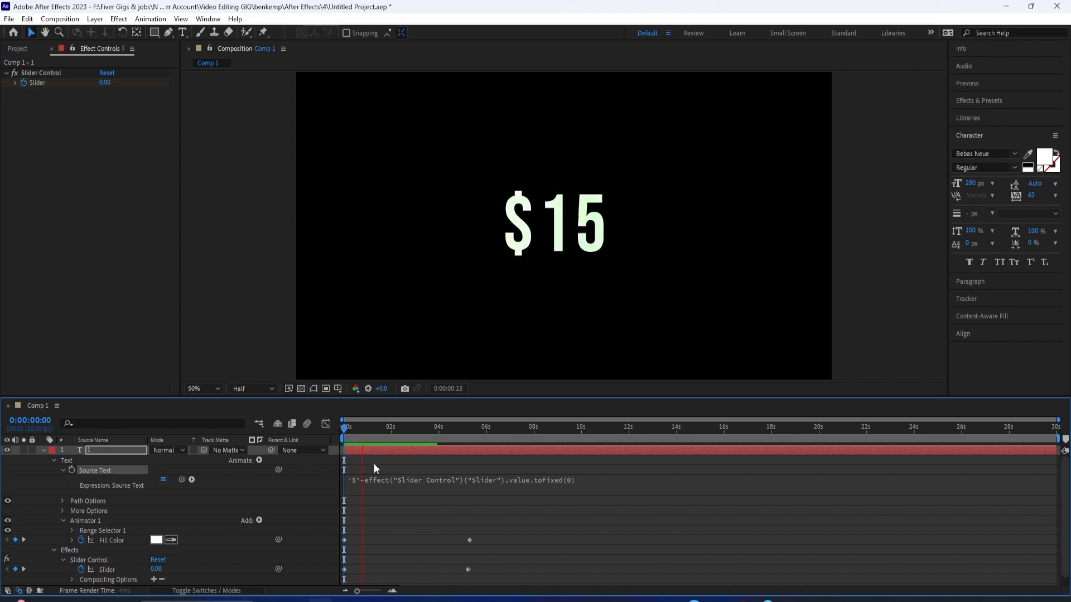